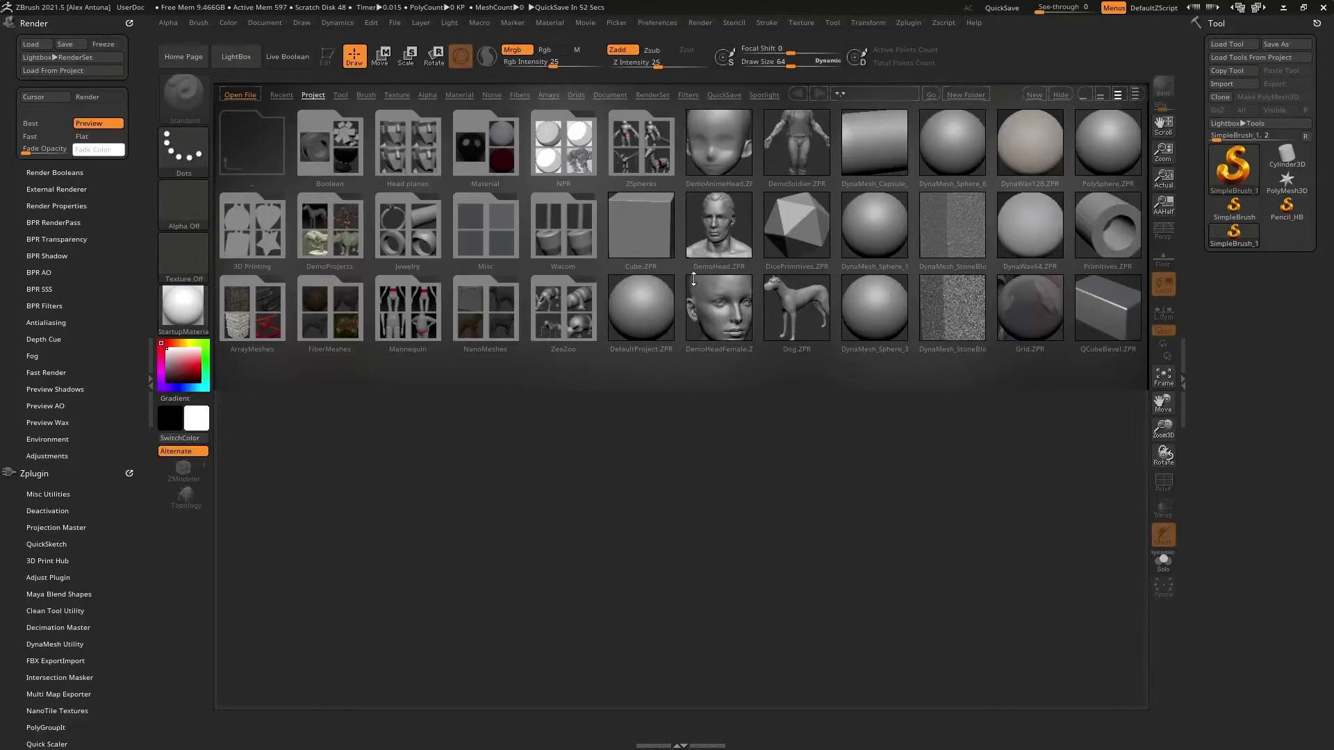
Step: Select DemoHead.ZPR in LightBox's Project tab
{"action": "left_click", "coordinate": [709, 270]}
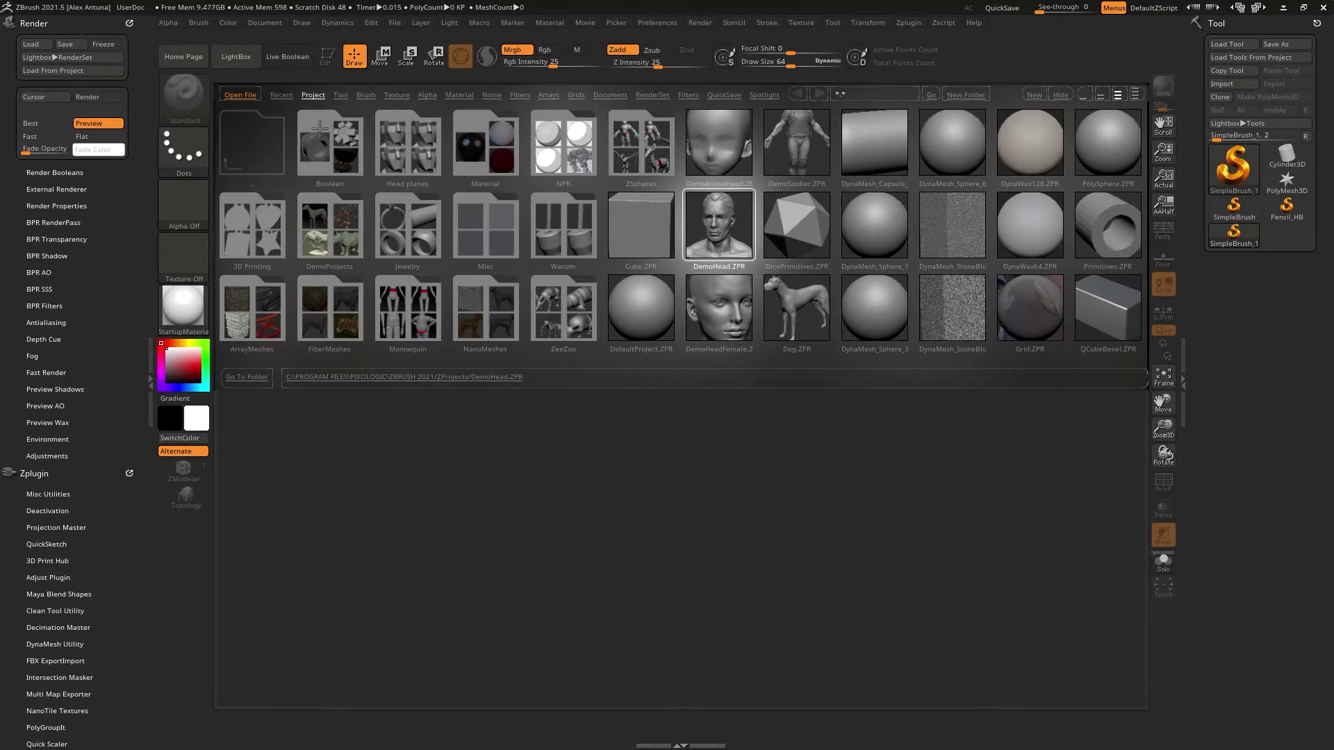
Step: Close LightBox and launch PaintStop from the Document menu's PaintStop subpalette
{"action": "left_click", "coordinate": [235, 57]}
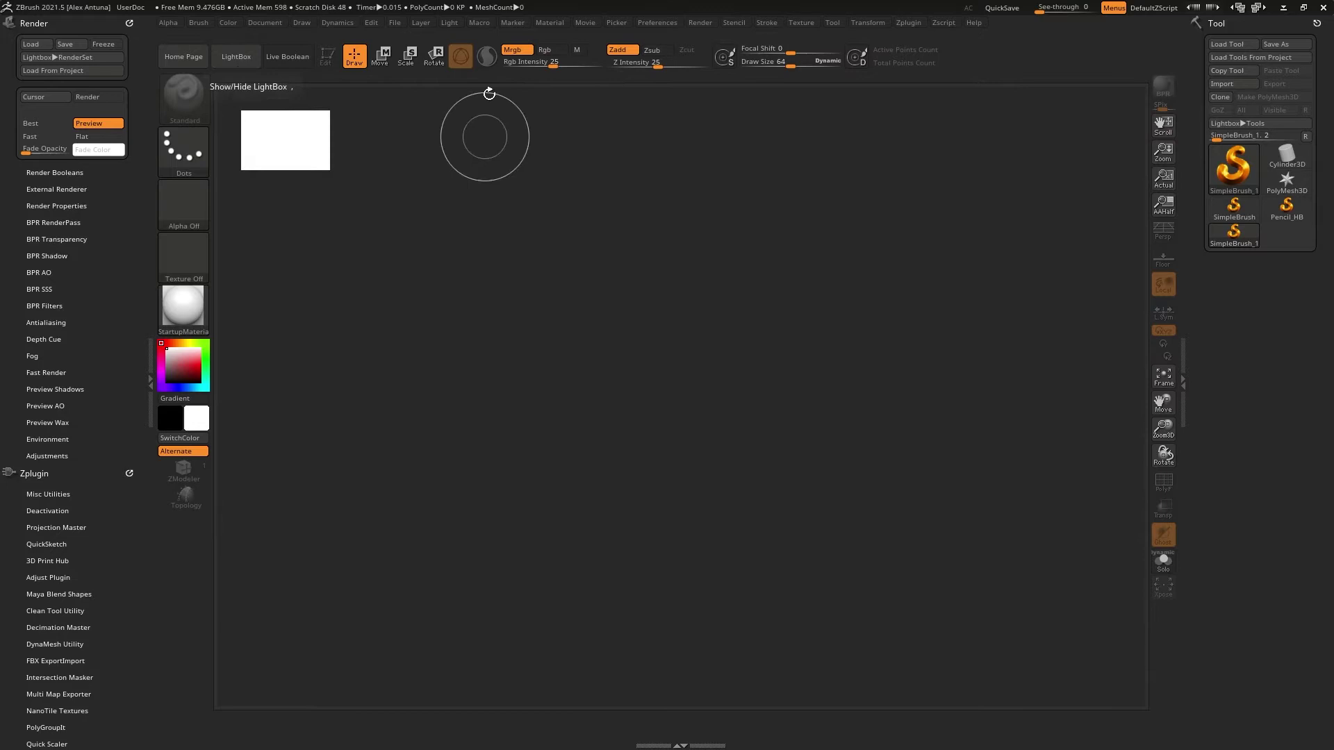
{"action": "left_click", "coordinate": [257, 23]}
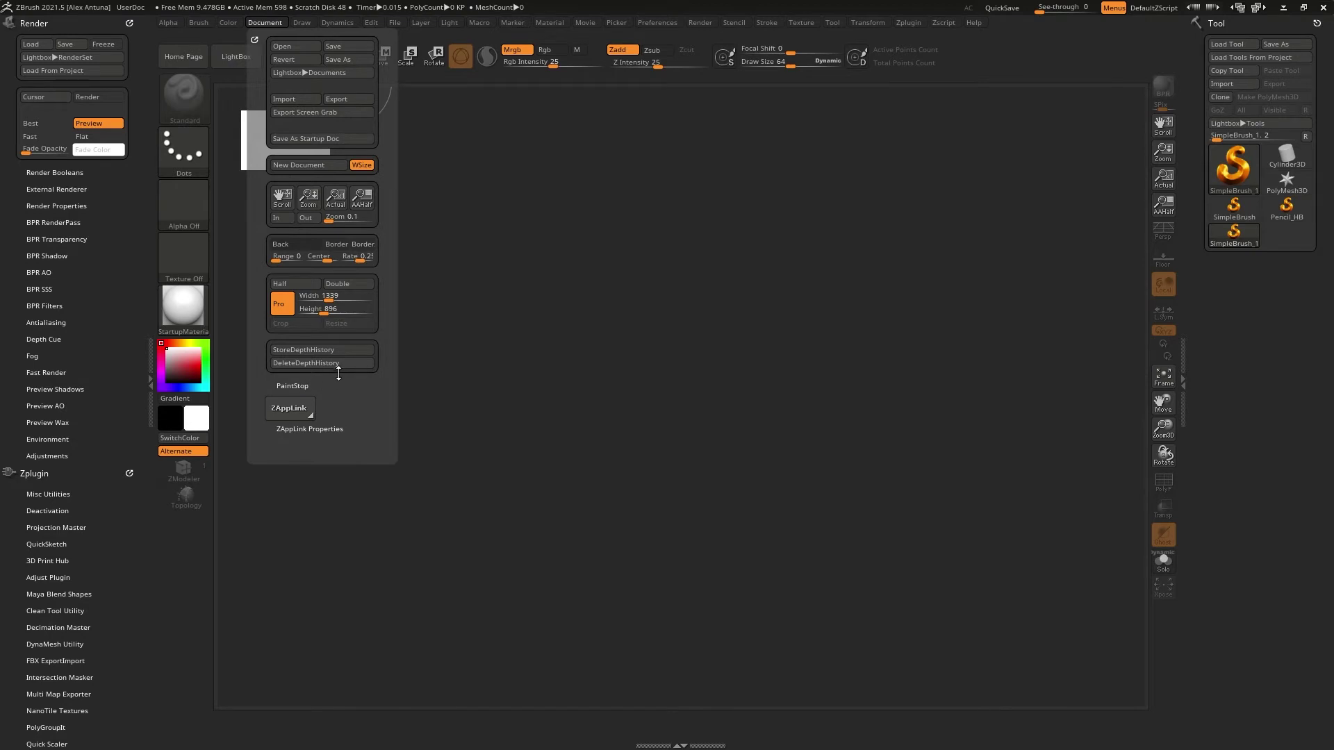
{"action": "left_click", "coordinate": [292, 385]}
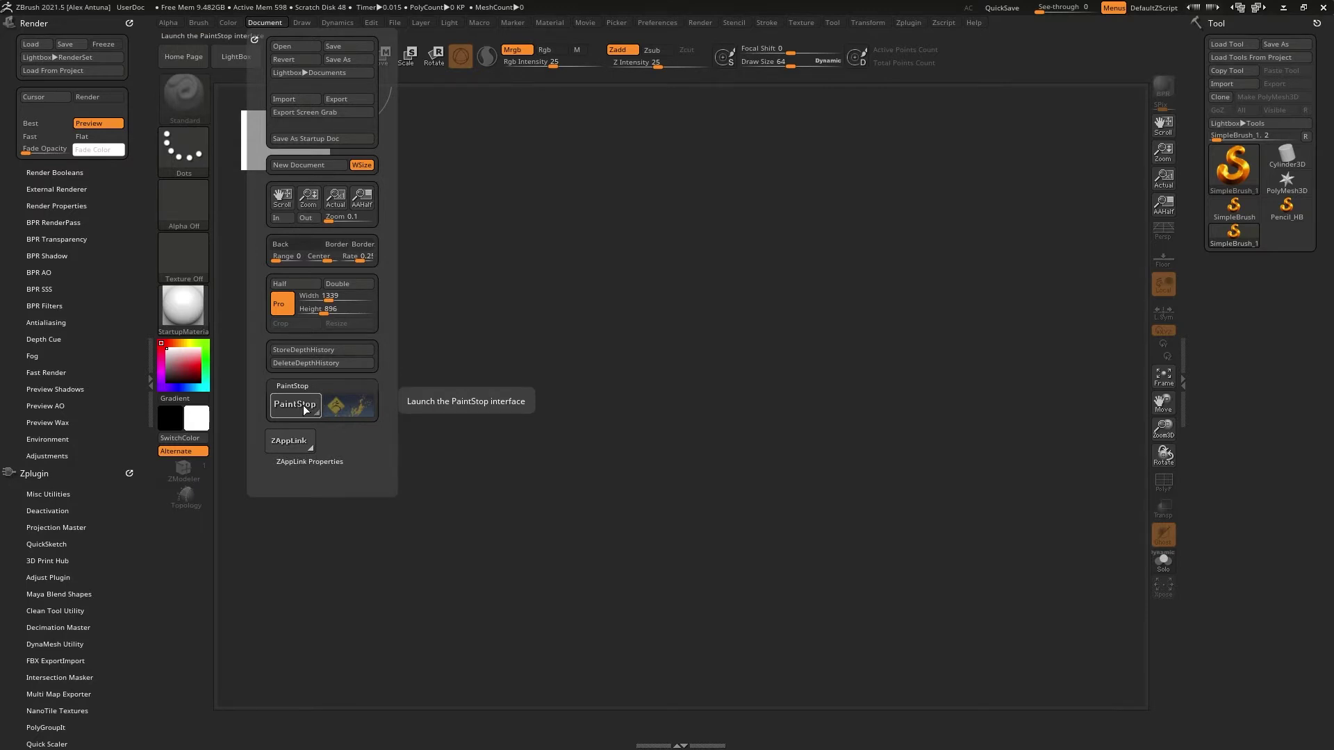
{"action": "left_click", "coordinate": [296, 406]}
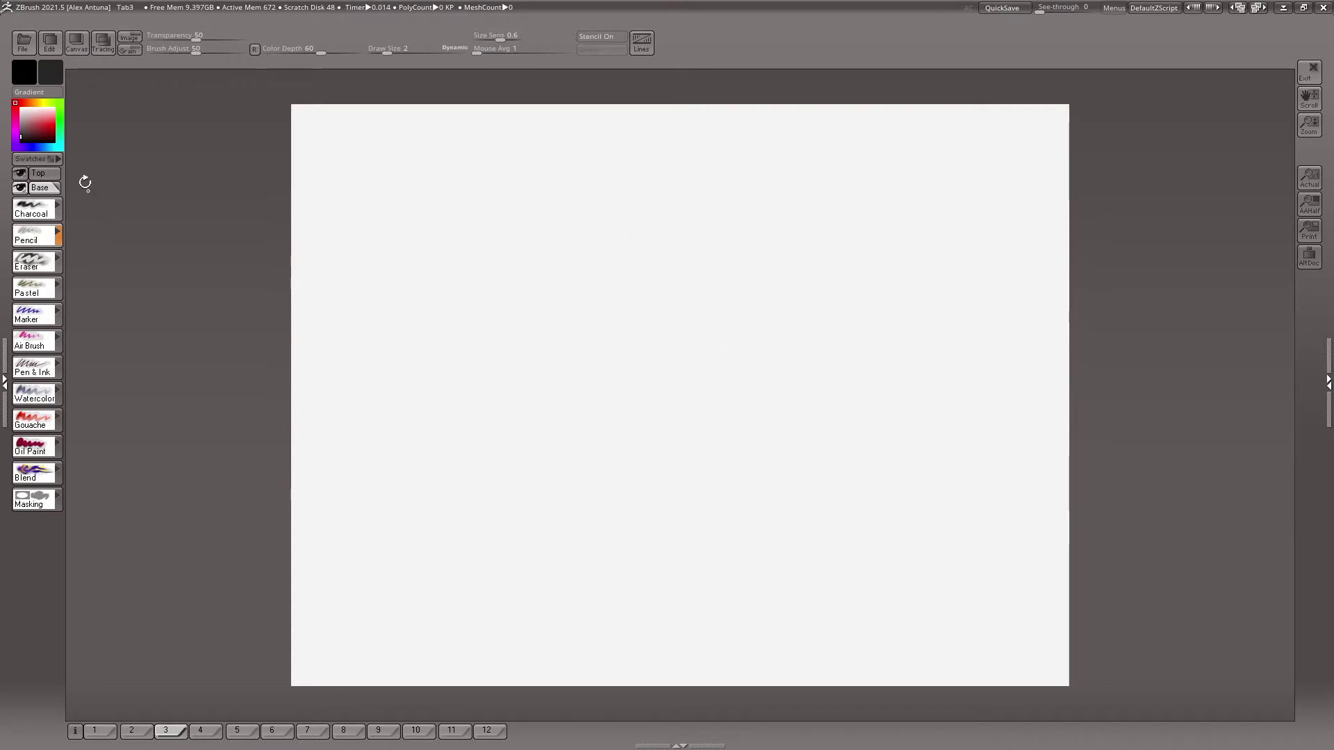
Step: Cycle through interface colour schemes until Z3.1_Gray06 is loaded
{"action": "left_click", "coordinate": [1215, 8]}
{"action": "left_click", "coordinate": [1216, 9]}
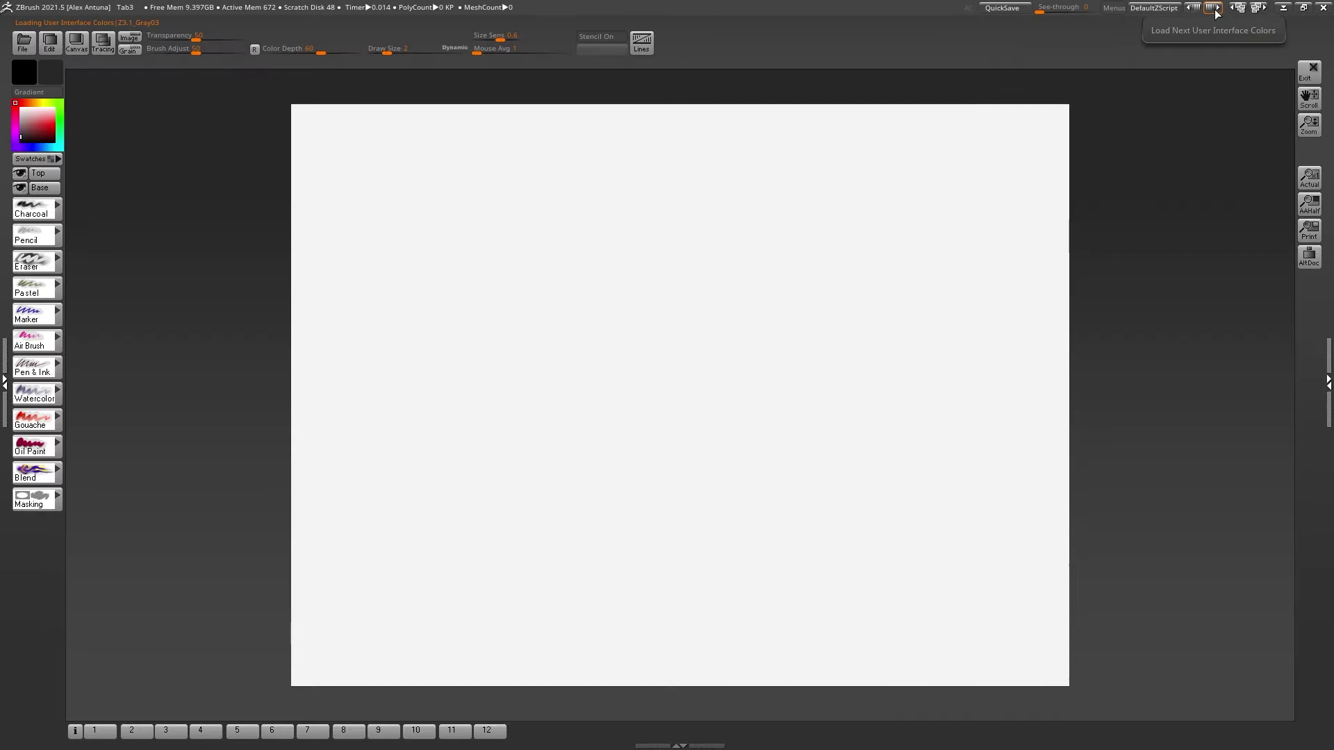
{"action": "left_click", "coordinate": [1214, 8]}
{"action": "left_click", "coordinate": [1214, 8]}
{"action": "left_click", "coordinate": [1212, 8]}
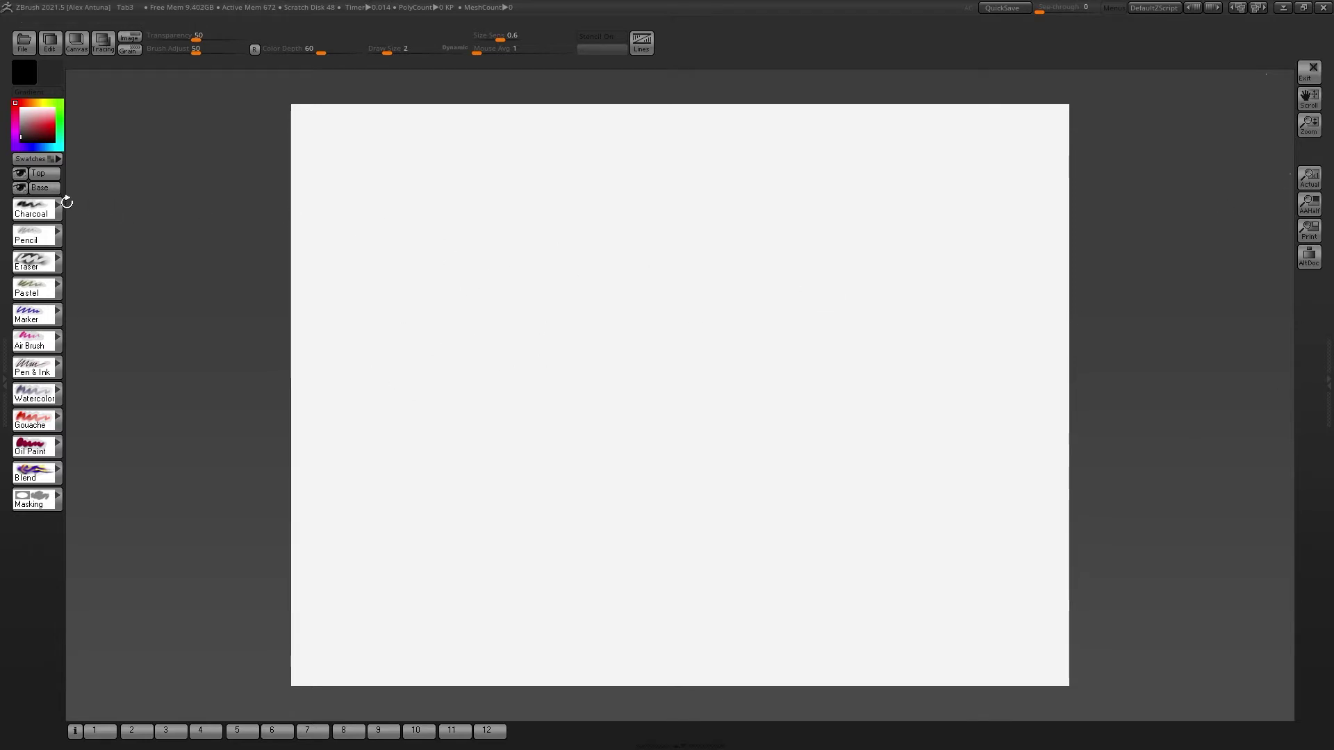
Step: Paint a dark Charcoal smudge, then a lighter mark with a finer charcoal preset
{"action": "left_click", "coordinate": [38, 211]}
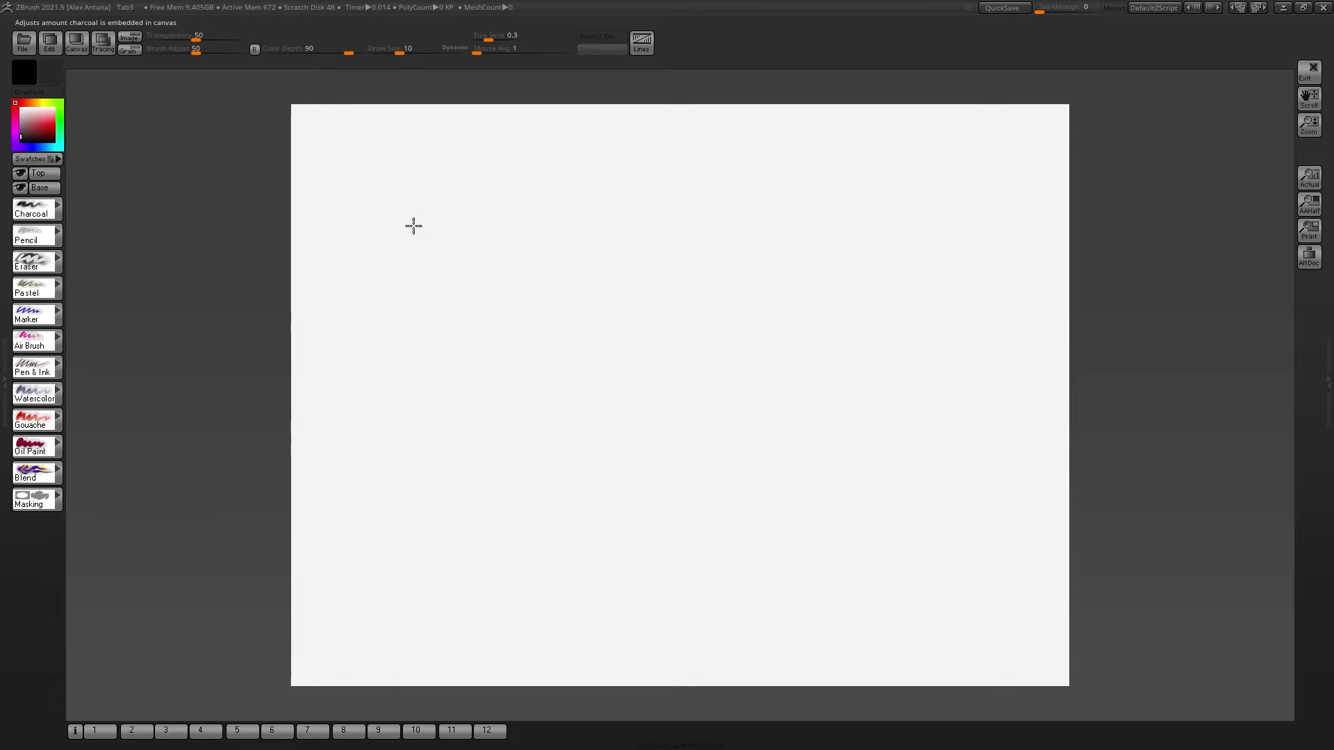
{"action": "left_click_drag", "start_coordinate": [396, 197], "coordinate": [401, 228]}
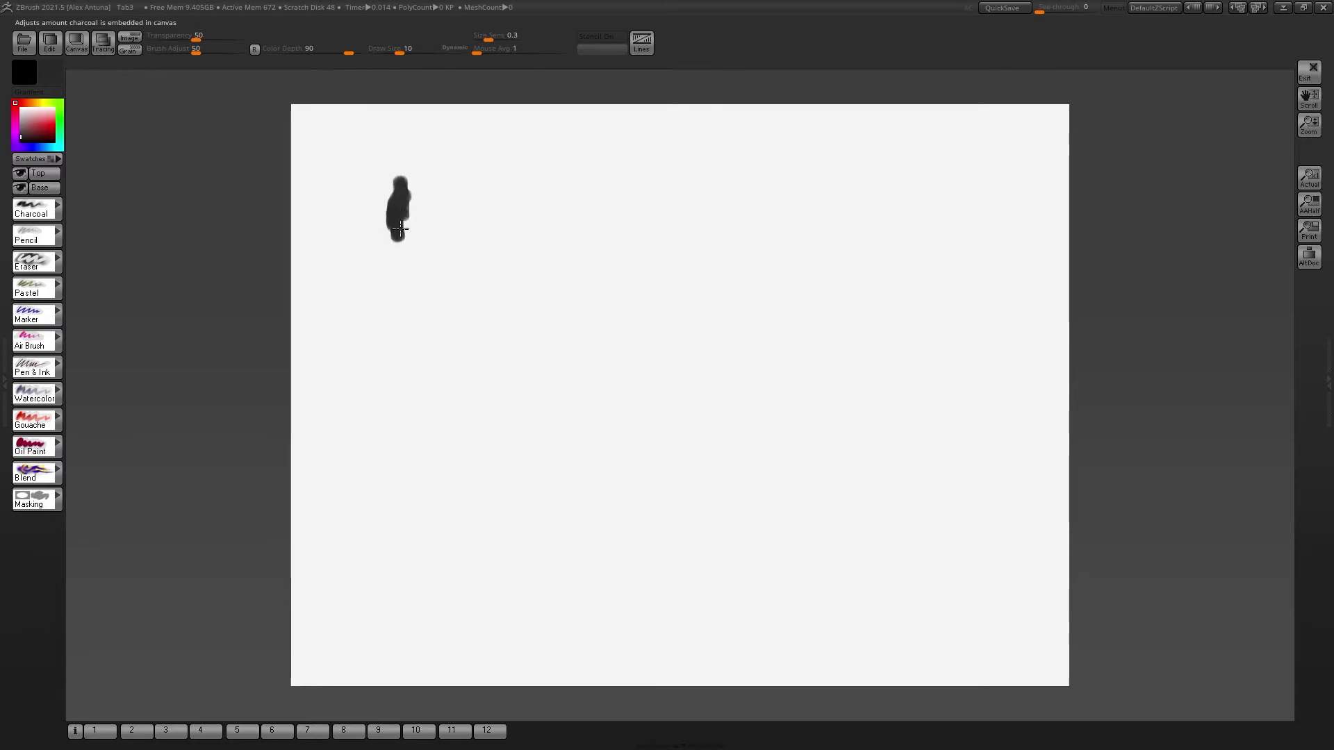
{"action": "left_click", "coordinate": [57, 206]}
{"action": "left_click", "coordinate": [139, 232]}
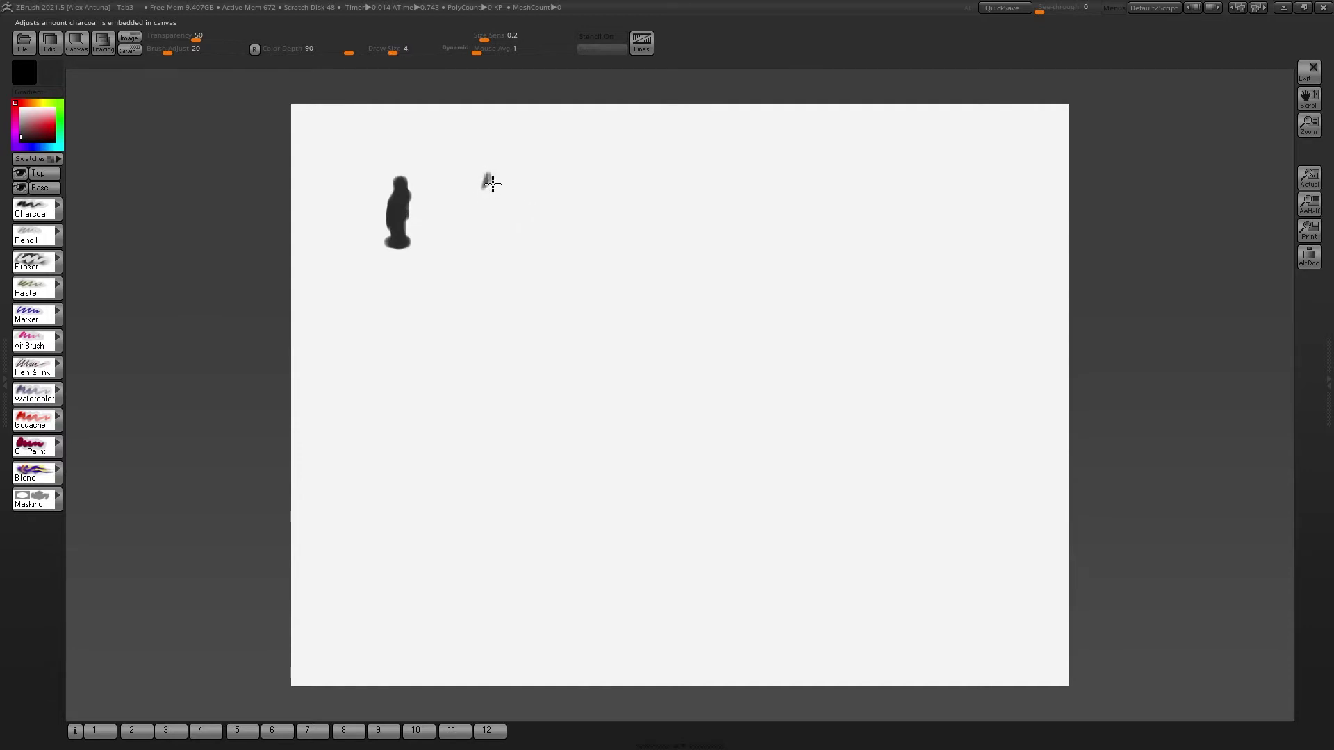
{"action": "left_click_drag", "start_coordinate": [483, 205], "coordinate": [466, 221]}
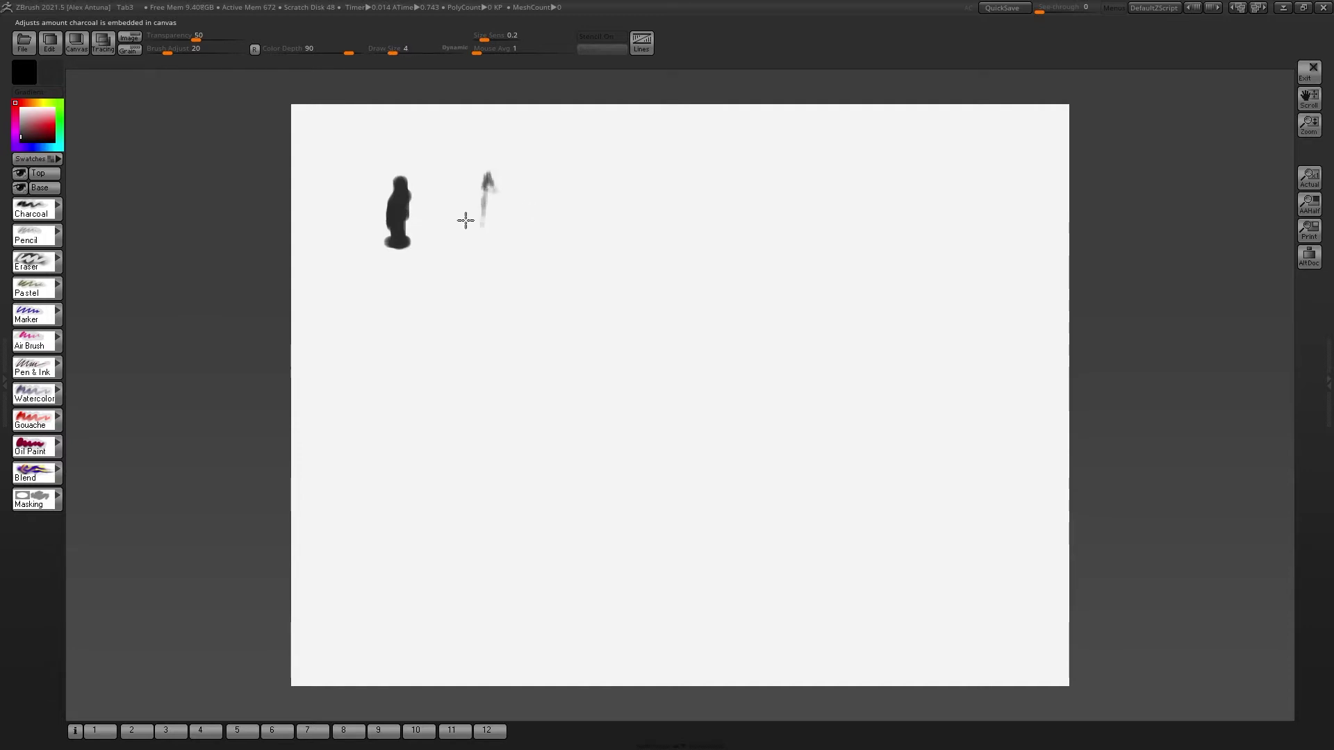
Step: Sketch a bold pencil figure using a Pencil preset at a larger draw size
{"action": "left_click", "coordinate": [59, 232]}
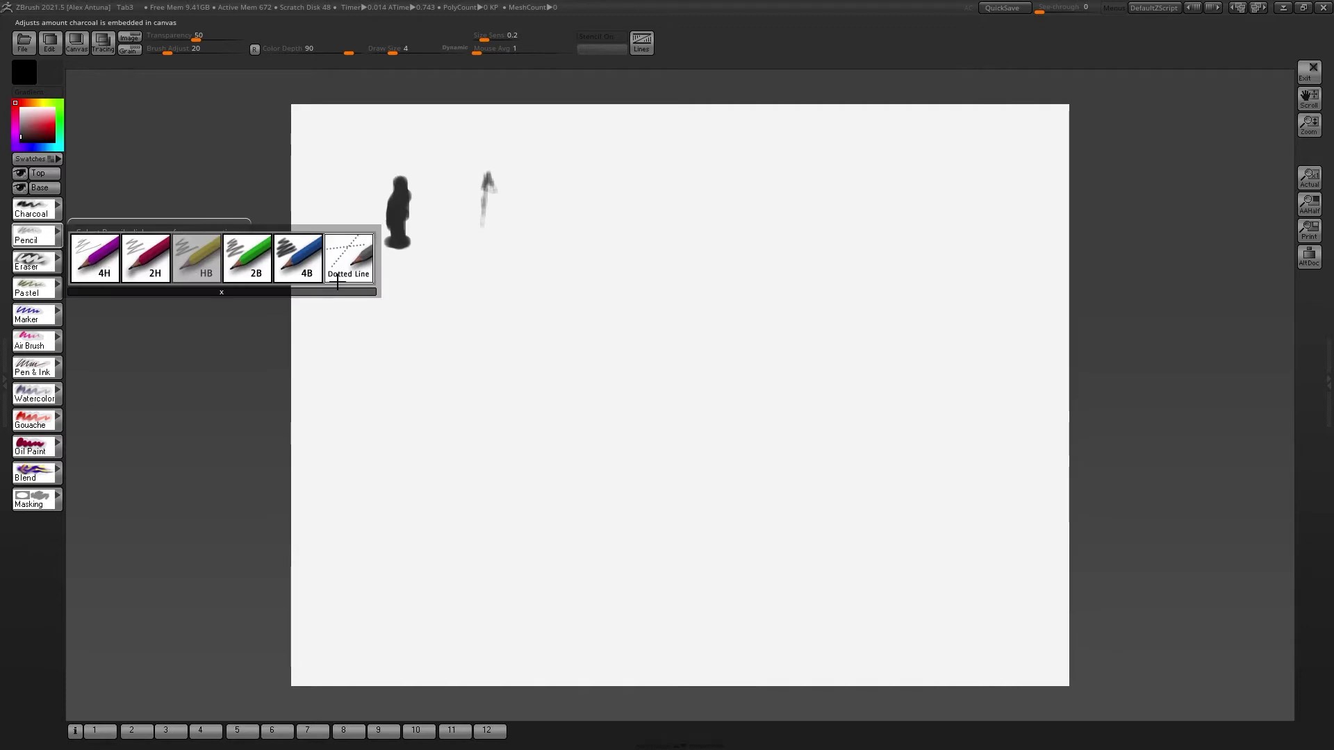
{"action": "left_click", "coordinate": [298, 260]}
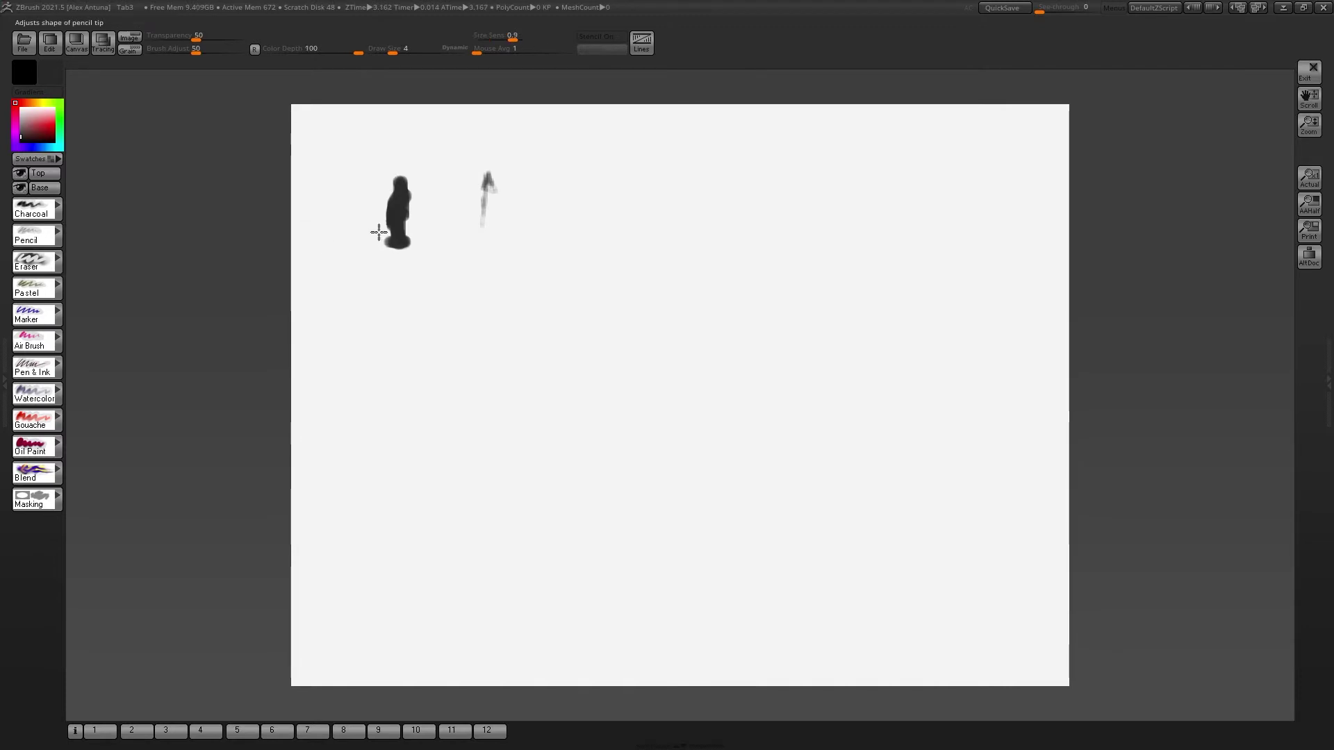
{"action": "key", "text": "bracketright"}
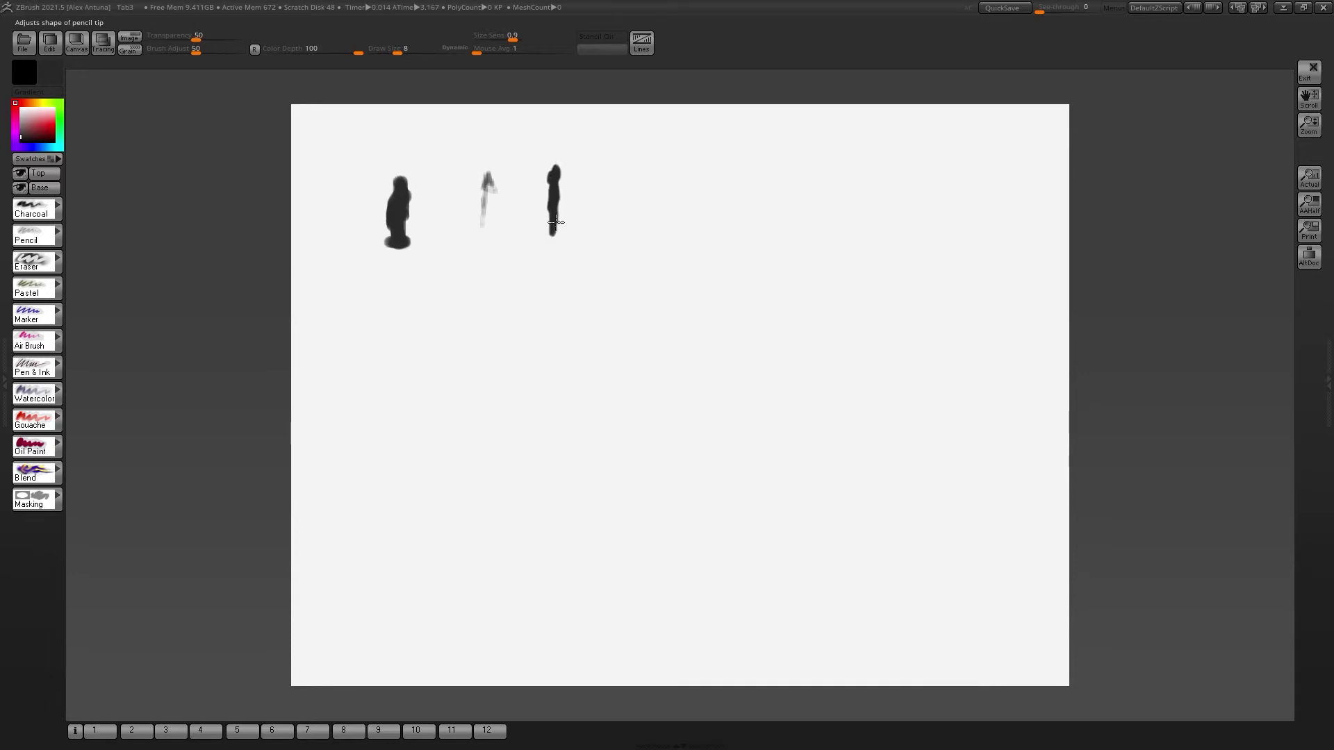
{"action": "mouse_move", "coordinate": [556, 222]}
{"action": "left_mouse_down"}
{"action": "mouse_move", "coordinate": [566, 239]}
{"action": "mouse_move", "coordinate": [558, 151]}
{"action": "left_mouse_up"}
{"action": "left_click_drag", "start_coordinate": [563, 217], "coordinate": [576, 177]}
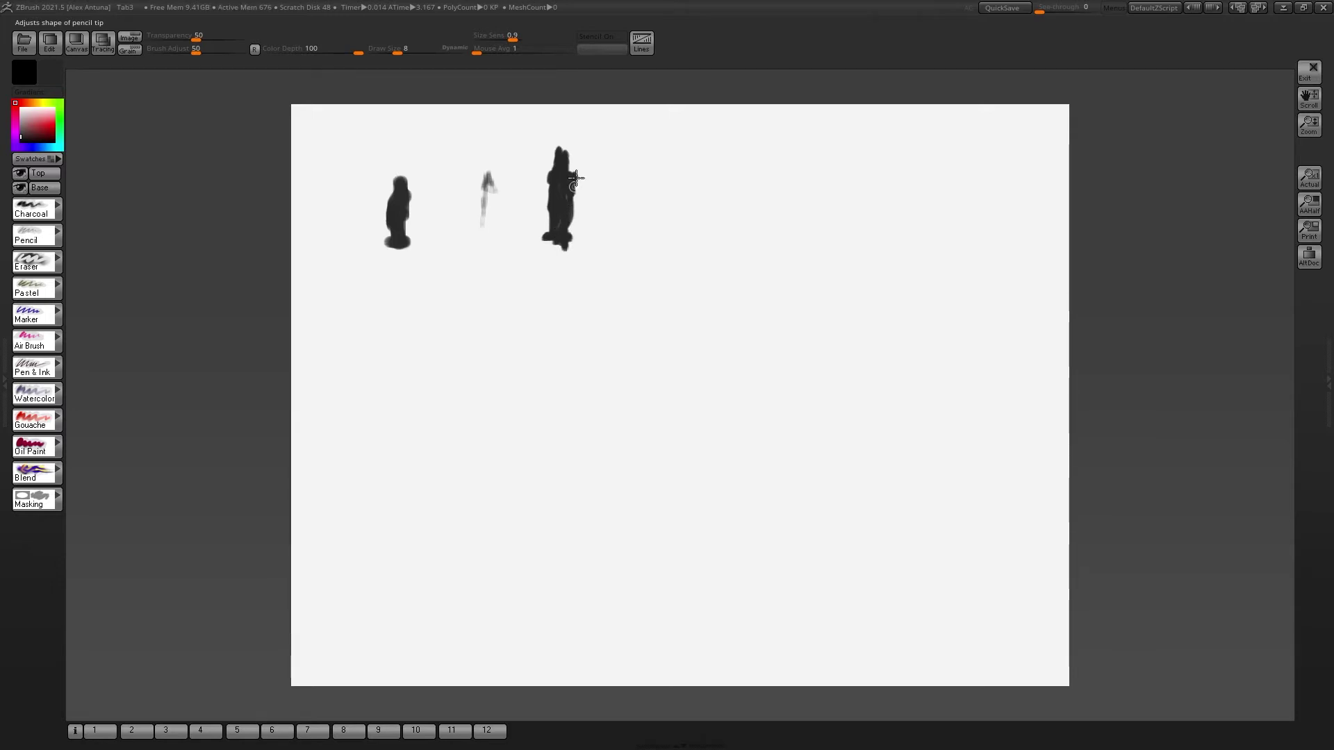
Step: Scribble a small oval right of the third figure with a thinner, lighter Pencil preset
{"action": "left_click", "coordinate": [58, 232]}
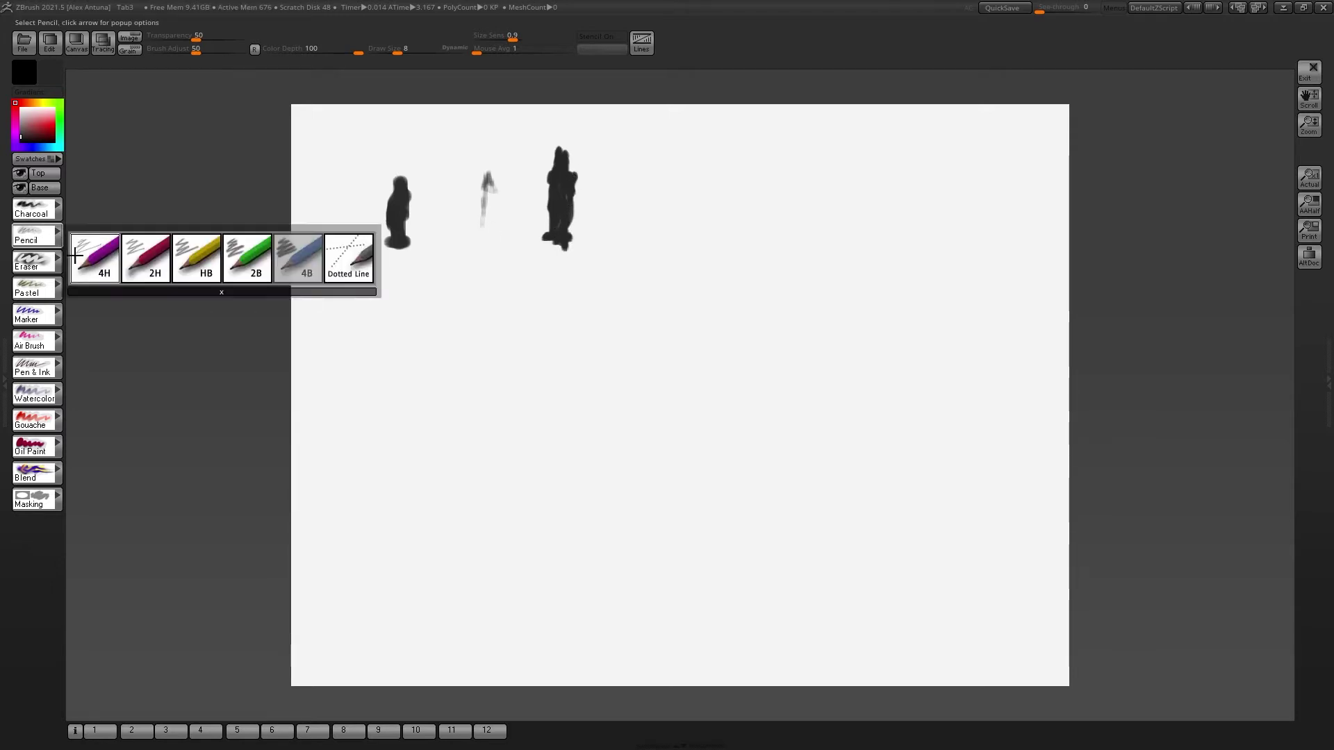
{"action": "left_click", "coordinate": [147, 259]}
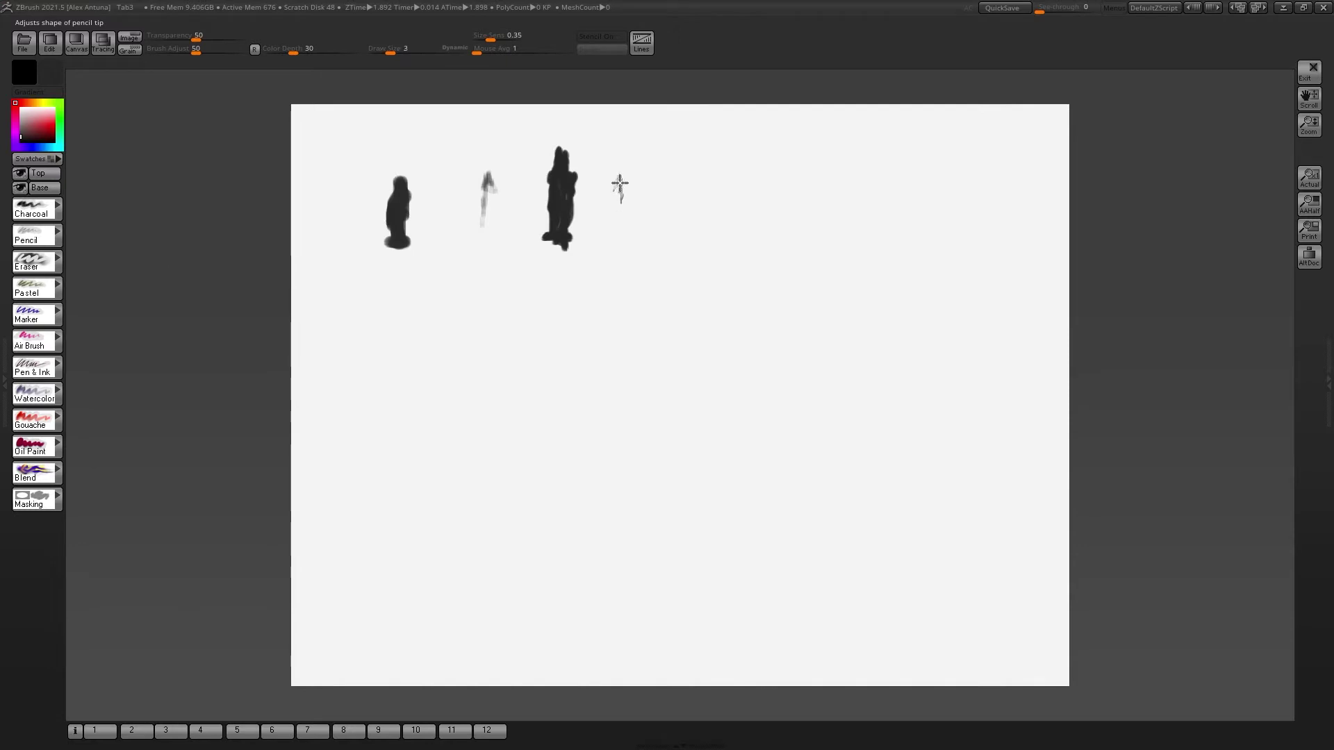
{"action": "left_click_drag", "start_coordinate": [619, 184], "coordinate": [621, 182]}
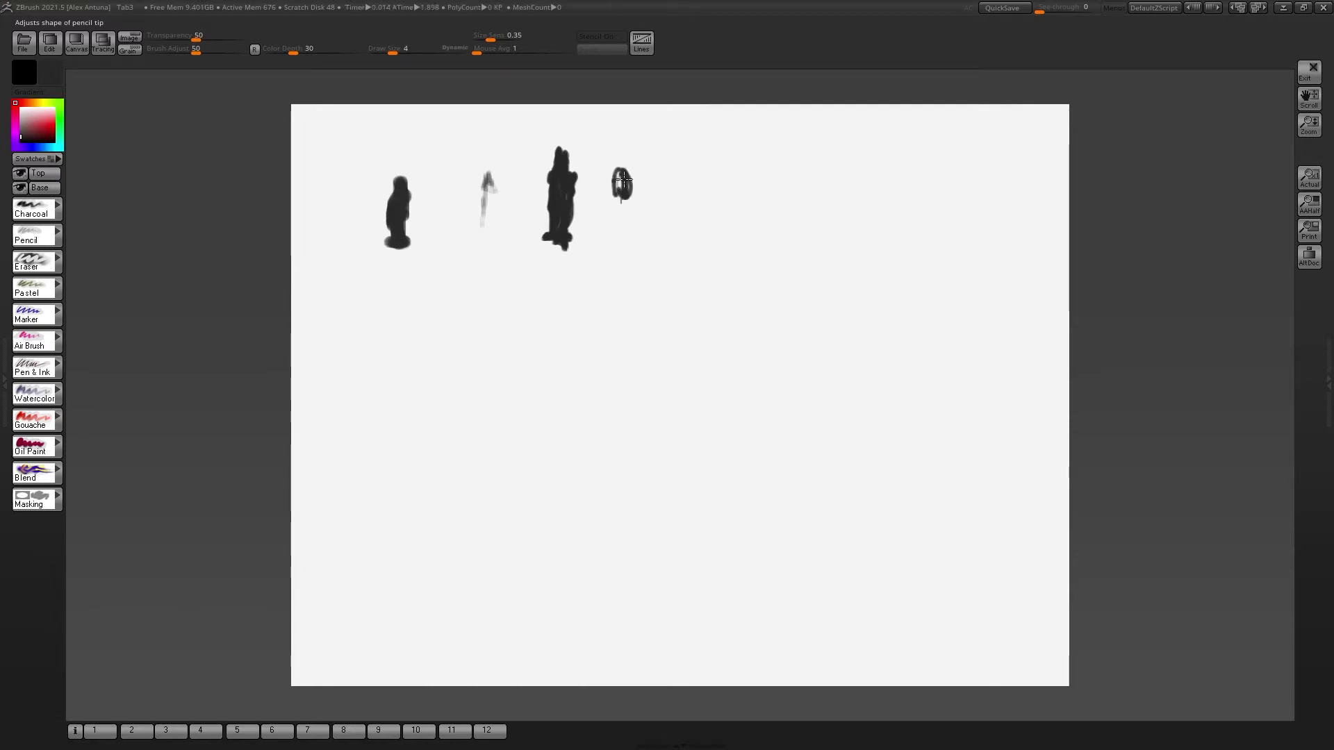
Step: Scrape away the marks' lower parts with the Scraper eraser, then select Gouge
{"action": "left_click", "coordinate": [58, 258]}
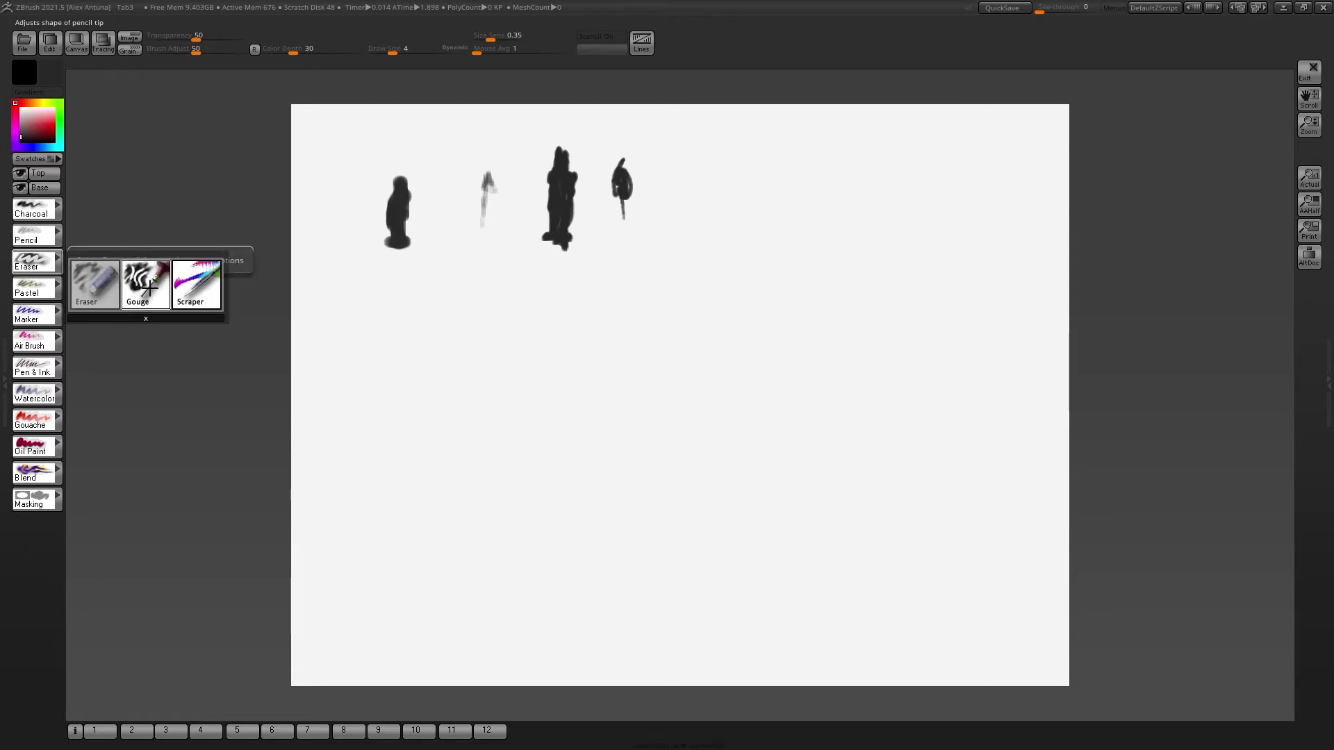
{"action": "left_click", "coordinate": [186, 292]}
{"action": "mouse_move", "coordinate": [587, 215]}
{"action": "left_mouse_down"}
{"action": "mouse_move", "coordinate": [348, 212]}
{"action": "mouse_move", "coordinate": [569, 256]}
{"action": "mouse_move", "coordinate": [522, 194]}
{"action": "left_mouse_up"}
{"action": "left_click", "coordinate": [58, 261]}
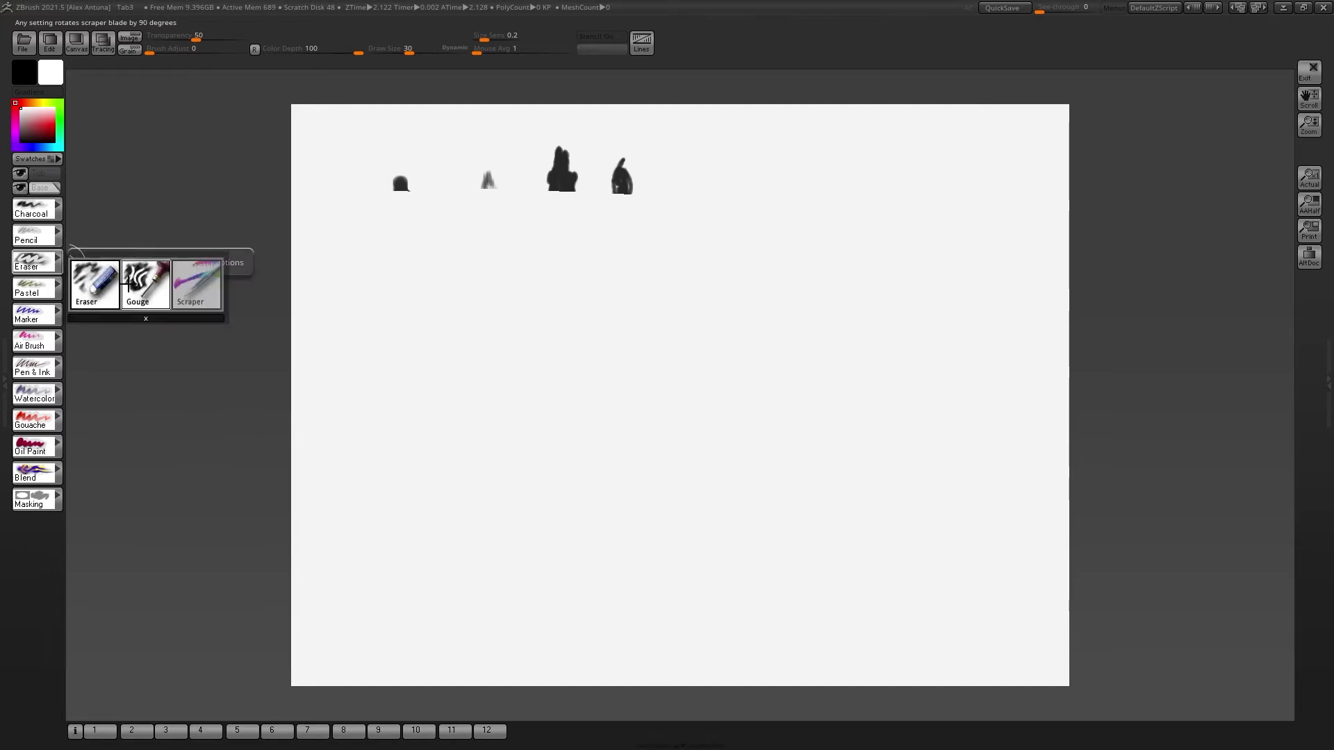
{"action": "left_click", "coordinate": [128, 285]}
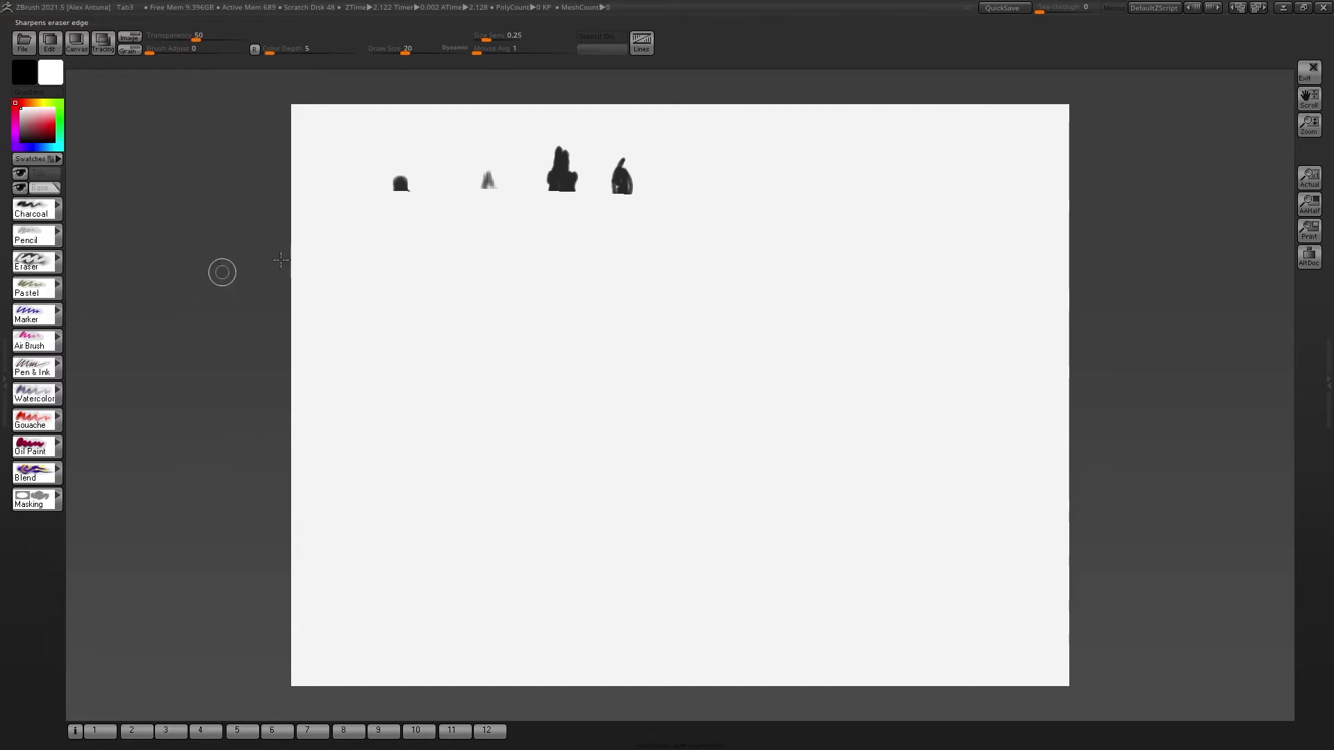
Step: Paint a wide-based Soft Pastel figure below the first mark
{"action": "left_click", "coordinate": [58, 288]}
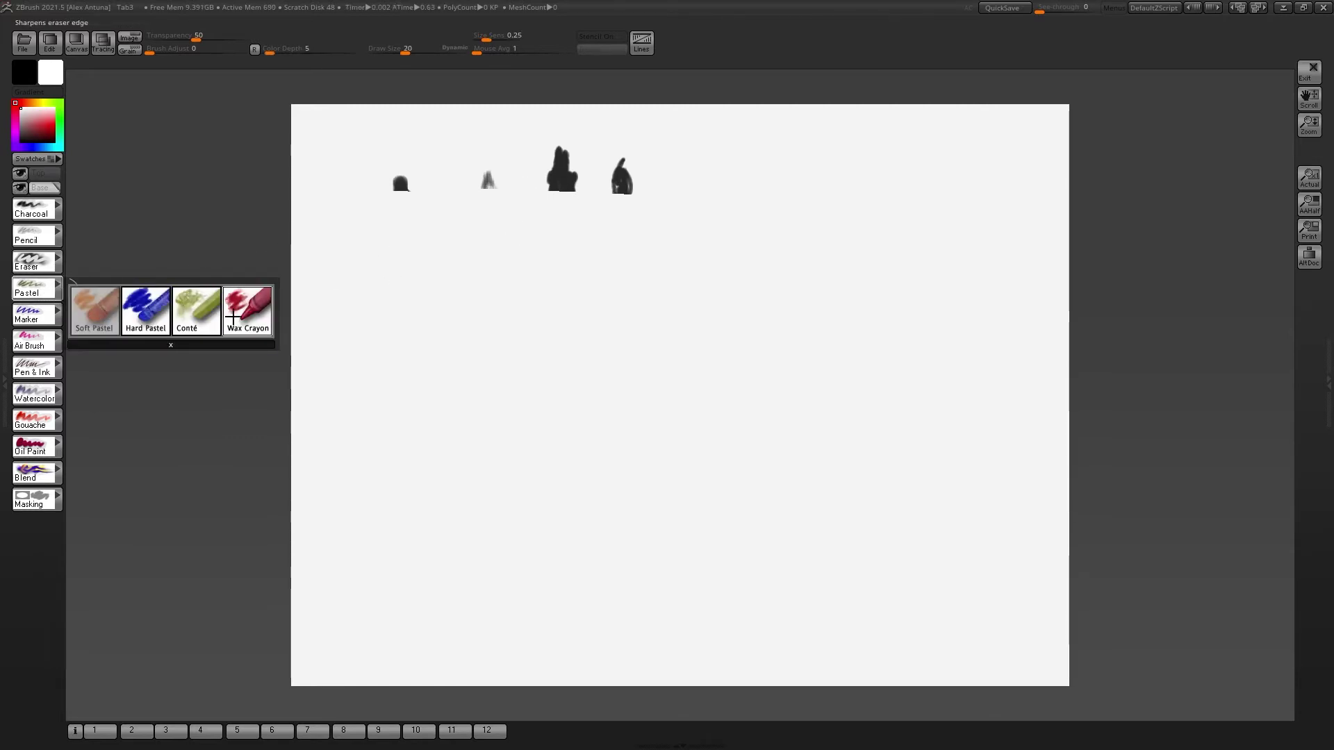
{"action": "left_click", "coordinate": [94, 311]}
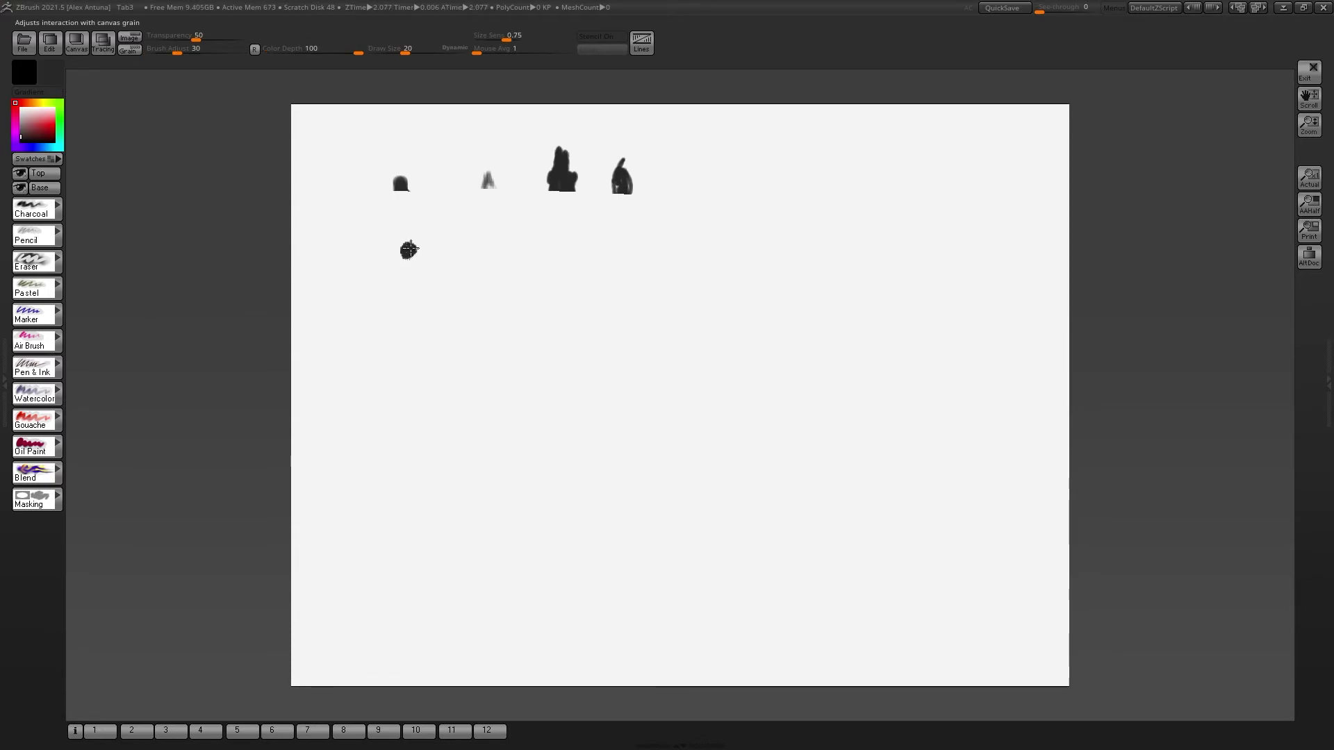
{"action": "mouse_move", "coordinate": [414, 269]}
{"action": "left_mouse_down"}
{"action": "mouse_move", "coordinate": [414, 280]}
{"action": "mouse_move", "coordinate": [415, 236]}
{"action": "left_mouse_up"}
{"action": "mouse_move", "coordinate": [408, 301]}
{"action": "left_mouse_down"}
{"action": "mouse_move", "coordinate": [414, 322]}
{"action": "mouse_move", "coordinate": [410, 299]}
{"action": "left_mouse_up"}
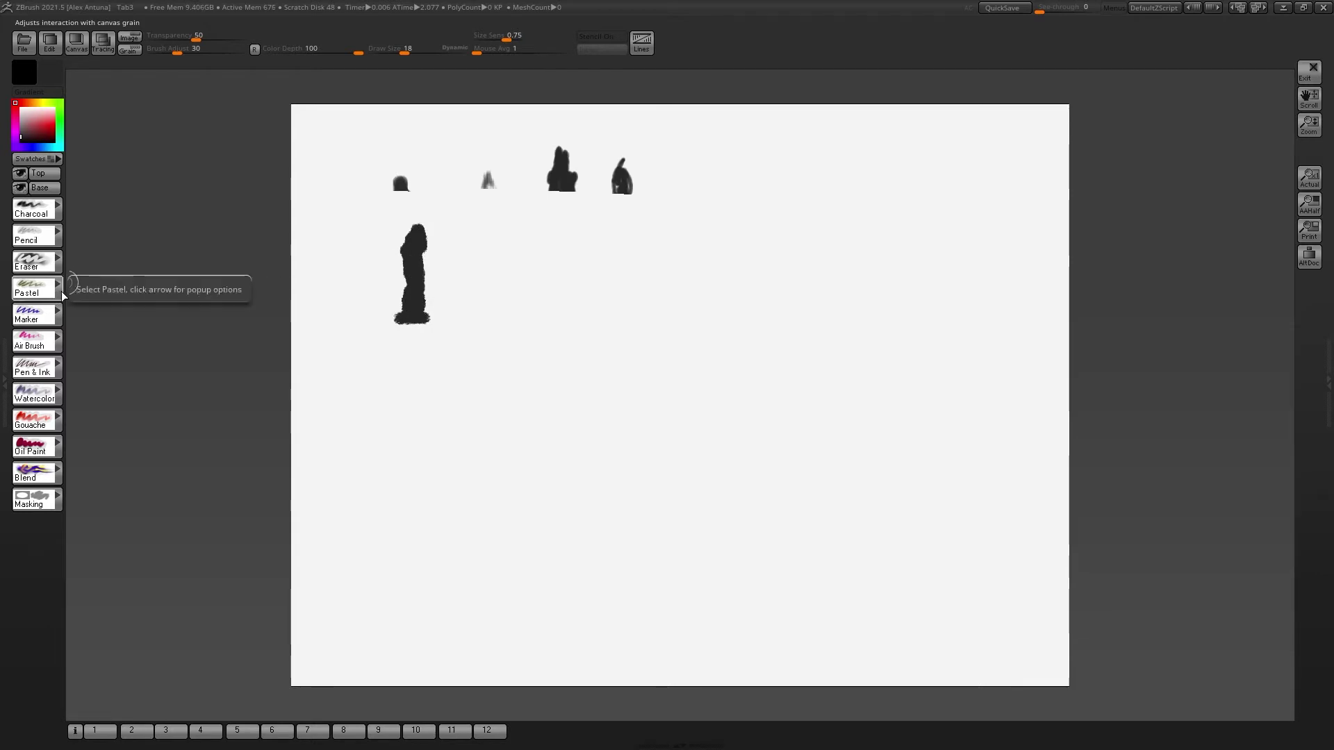
Step: Build the second figure with Wax Crayon, extending it upward and adding a wide base
{"action": "left_click", "coordinate": [61, 288]}
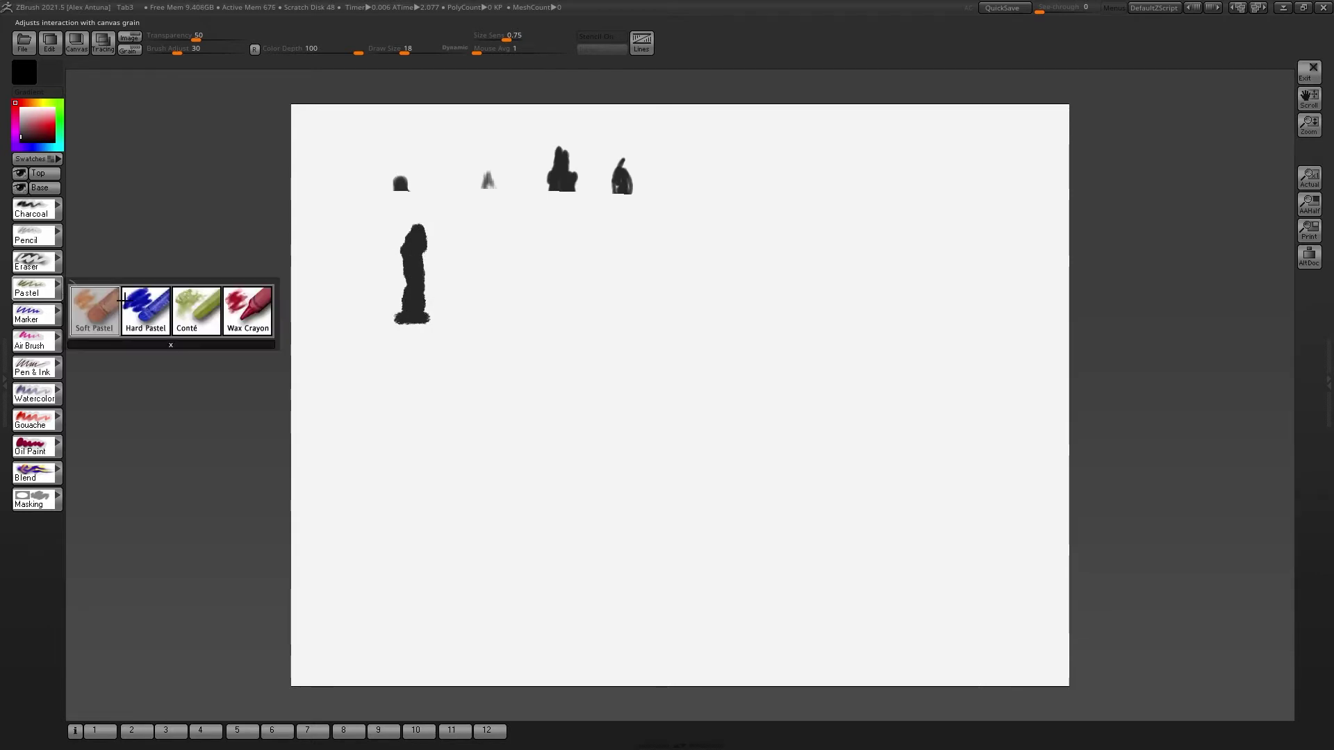
{"action": "left_click", "coordinate": [248, 311]}
{"action": "left_click", "coordinate": [494, 241]}
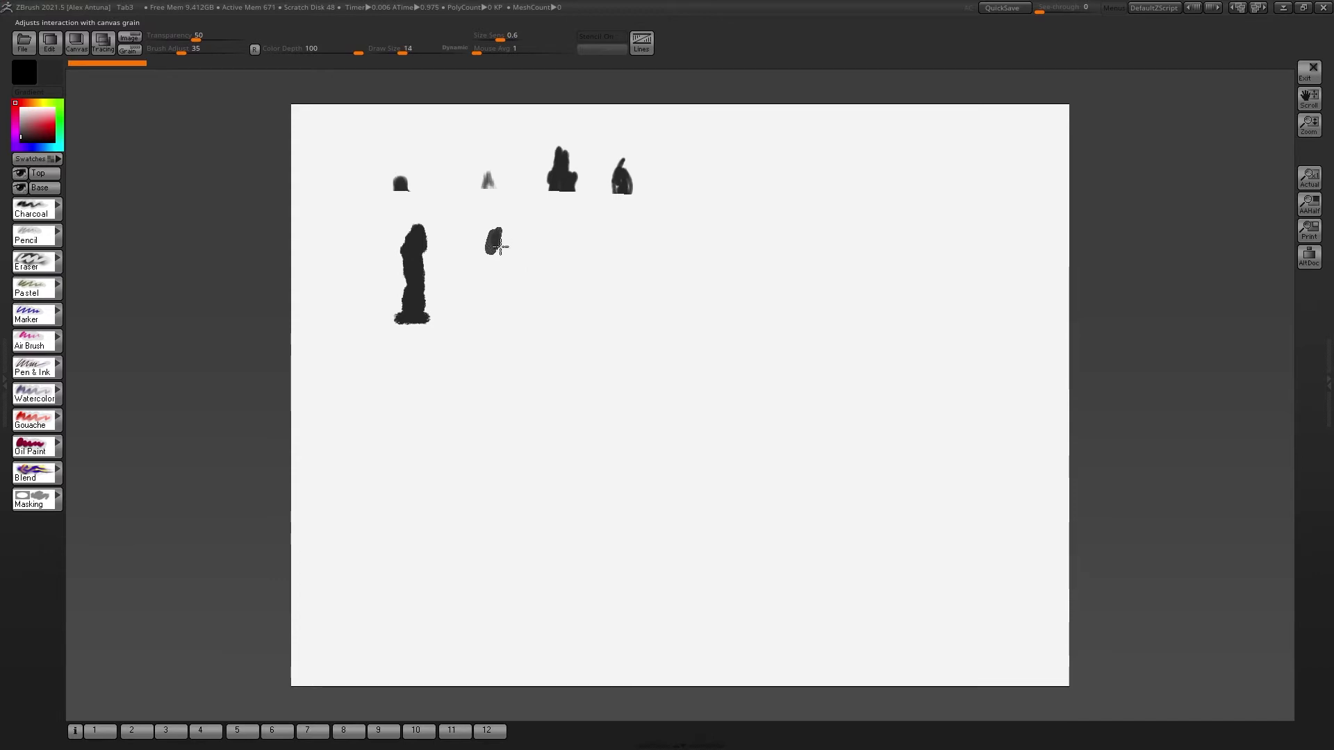
{"action": "left_click_drag", "start_coordinate": [497, 243], "coordinate": [497, 272]}
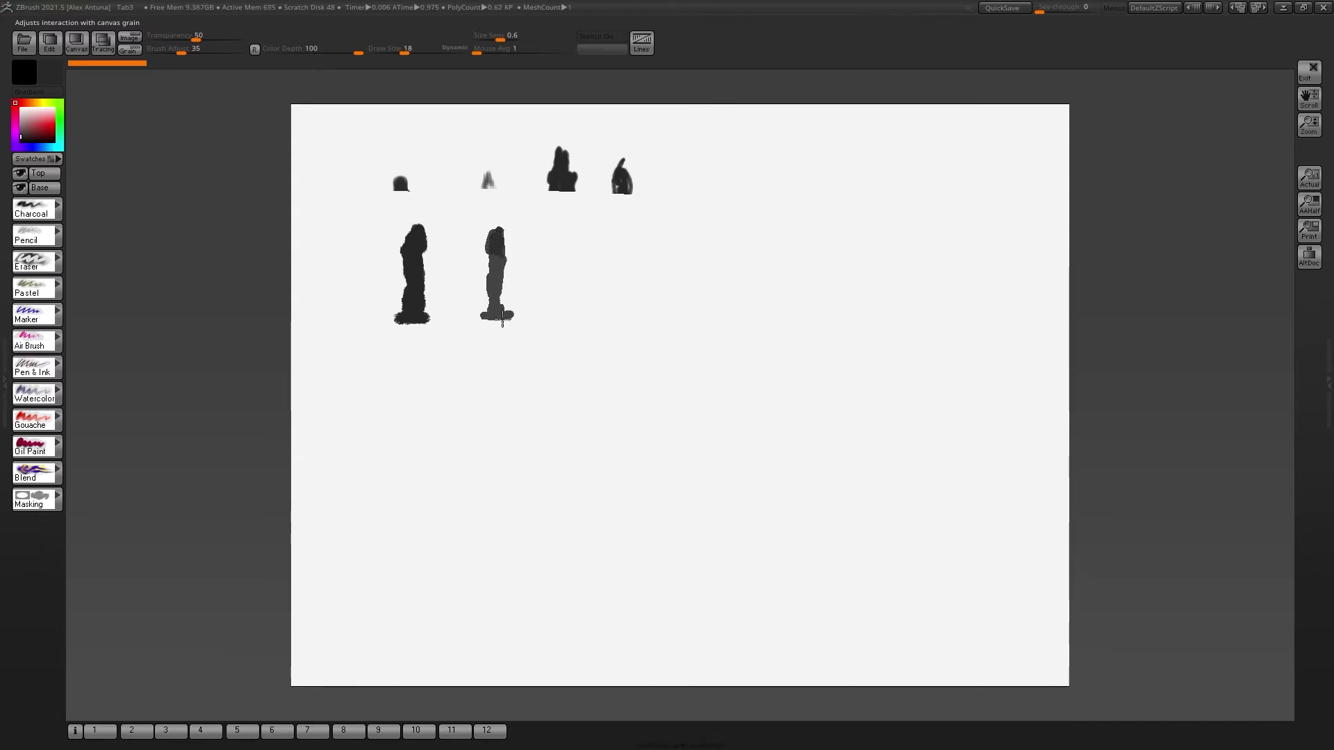
{"action": "mouse_move", "coordinate": [502, 318]}
{"action": "left_mouse_down"}
{"action": "mouse_move", "coordinate": [507, 250]}
{"action": "mouse_move", "coordinate": [497, 295]}
{"action": "left_mouse_up"}
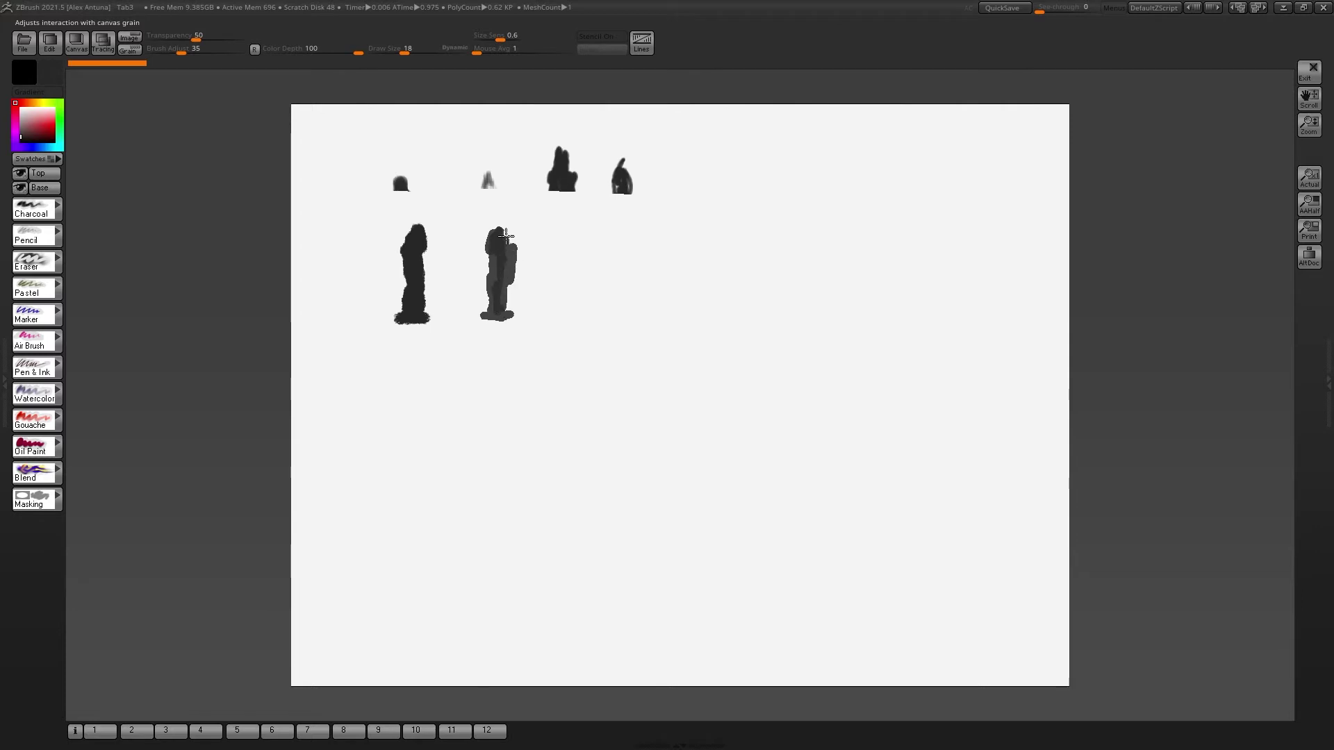
{"action": "mouse_move", "coordinate": [507, 237]}
{"action": "left_mouse_down"}
{"action": "mouse_move", "coordinate": [495, 301]}
{"action": "mouse_move", "coordinate": [514, 315]}
{"action": "mouse_move", "coordinate": [490, 315]}
{"action": "mouse_move", "coordinate": [512, 316]}
{"action": "mouse_move", "coordinate": [490, 331]}
{"action": "mouse_move", "coordinate": [528, 339]}
{"action": "left_mouse_up"}
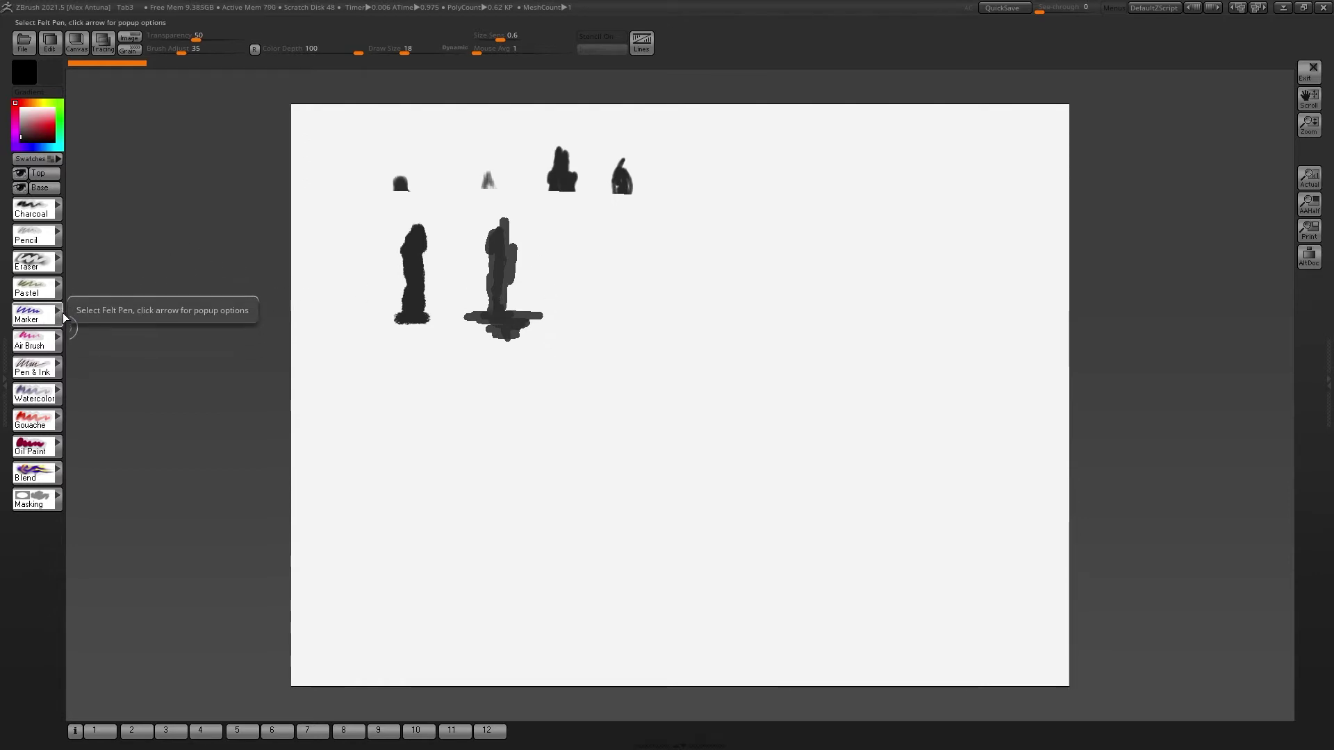
Step: Paint a grey dab with the first Marker tip variant and reduce the draw size
{"action": "left_click", "coordinate": [58, 312]}
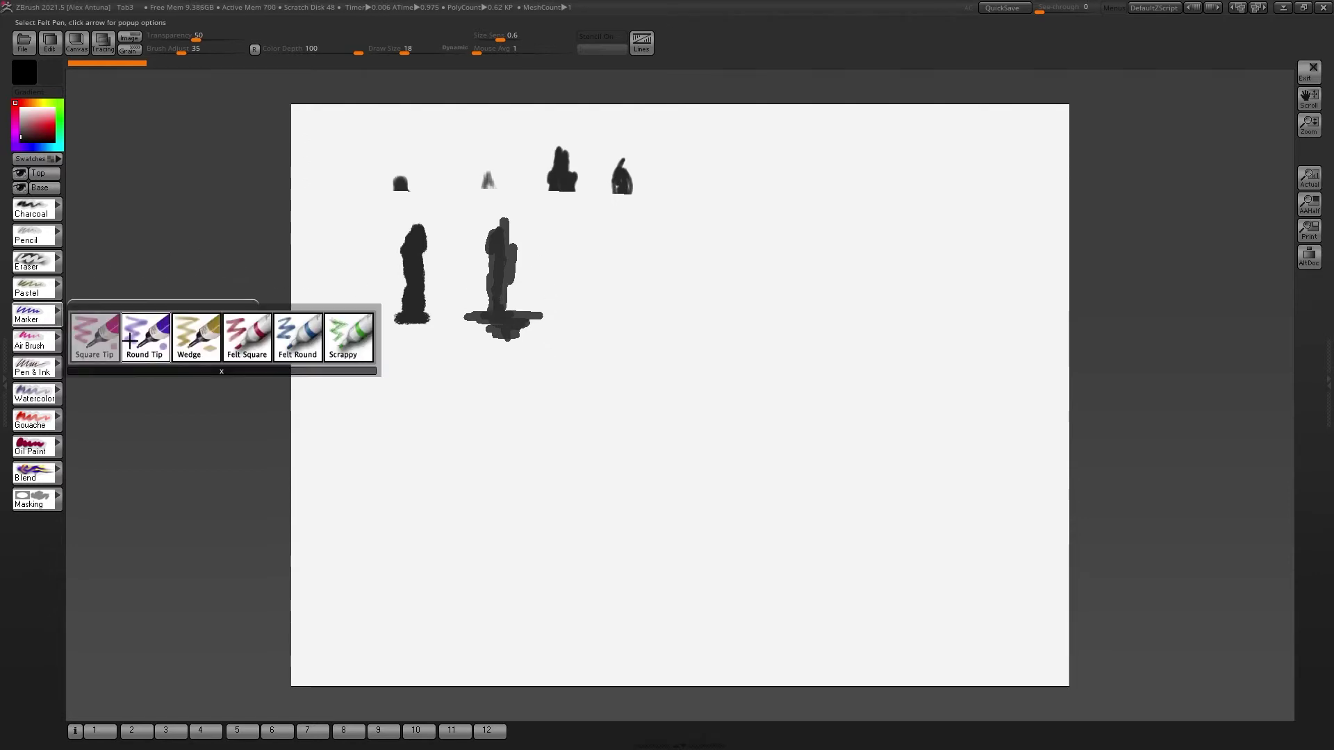
{"action": "left_click", "coordinate": [89, 337]}
{"action": "mouse_move", "coordinate": [638, 262]}
{"action": "left_mouse_down"}
{"action": "mouse_move", "coordinate": [635, 329]}
{"action": "mouse_move", "coordinate": [654, 328]}
{"action": "mouse_move", "coordinate": [640, 296]}
{"action": "mouse_move", "coordinate": [649, 328]}
{"action": "mouse_move", "coordinate": [620, 333]}
{"action": "mouse_move", "coordinate": [657, 327]}
{"action": "mouse_move", "coordinate": [633, 325]}
{"action": "mouse_move", "coordinate": [636, 289]}
{"action": "mouse_move", "coordinate": [647, 323]}
{"action": "mouse_move", "coordinate": [644, 232]}
{"action": "mouse_move", "coordinate": [645, 321]}
{"action": "left_mouse_up"}
{"action": "key", "text": "bracketleft"}
{"action": "key", "text": "bracketleft"}
{"action": "key", "text": "bracketleft"}
{"action": "key", "text": "bracketleft"}
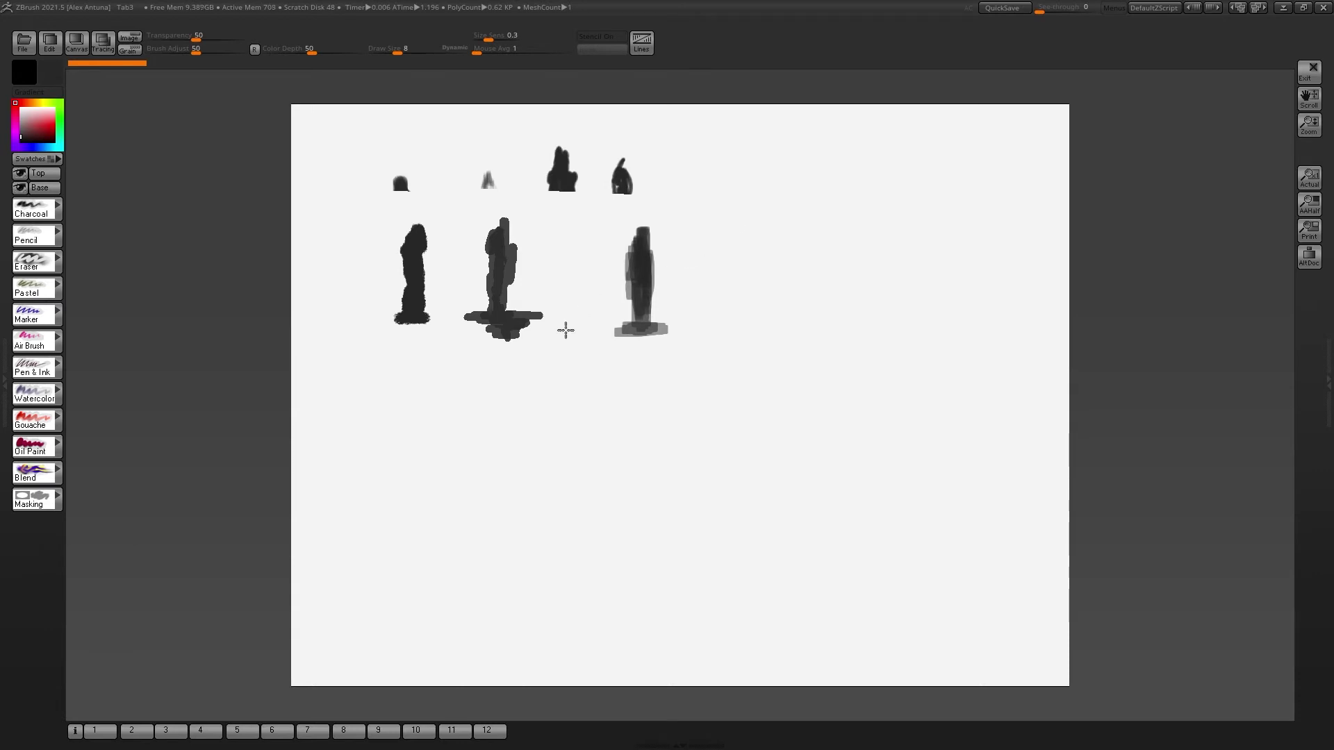
Step: Draw a thick black Calligraphy pen stroke to the right of the figures
{"action": "left_click", "coordinate": [57, 365]}
{"action": "left_click", "coordinate": [146, 389]}
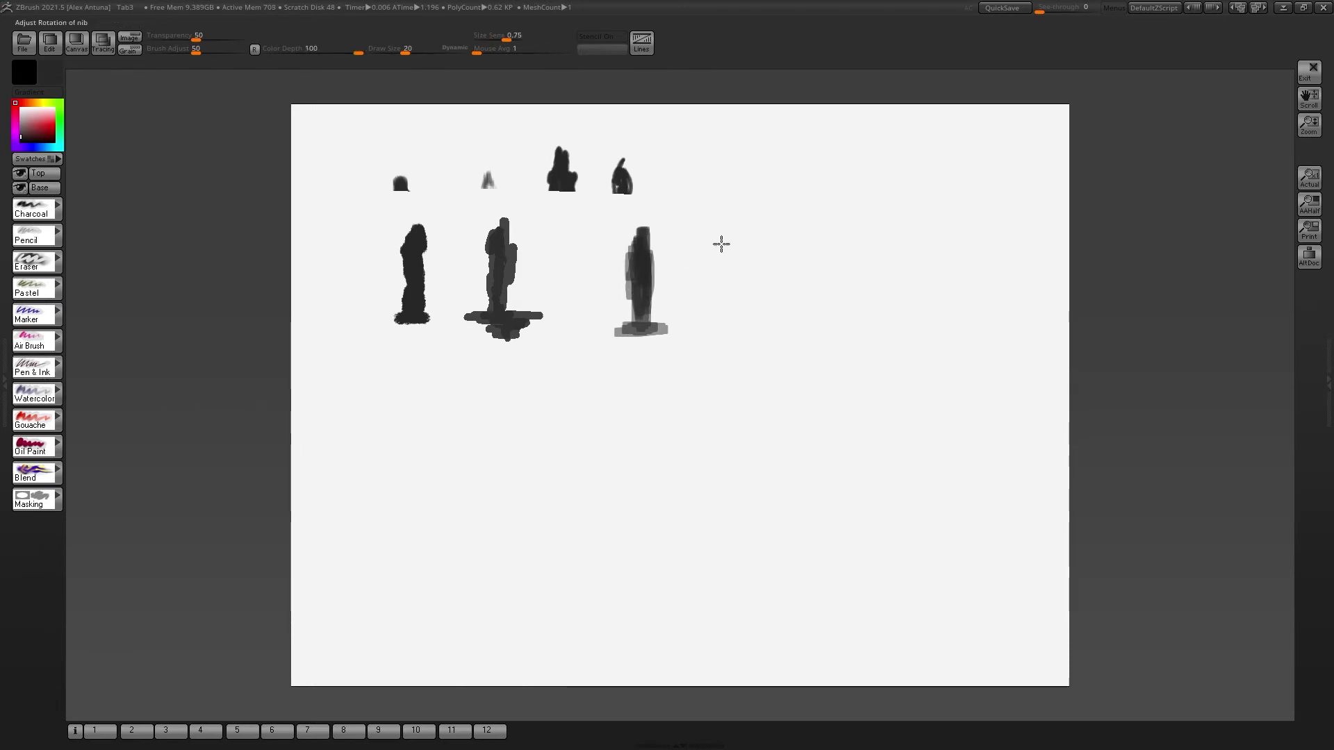
{"action": "mouse_move", "coordinate": [747, 259]}
{"action": "left_mouse_down"}
{"action": "mouse_move", "coordinate": [723, 283]}
{"action": "mouse_move", "coordinate": [758, 239]}
{"action": "mouse_move", "coordinate": [798, 234]}
{"action": "mouse_move", "coordinate": [812, 252]}
{"action": "mouse_move", "coordinate": [814, 321]}
{"action": "mouse_move", "coordinate": [903, 223]}
{"action": "mouse_move", "coordinate": [914, 291]}
{"action": "mouse_move", "coordinate": [931, 297]}
{"action": "mouse_move", "coordinate": [940, 251]}
{"action": "mouse_move", "coordinate": [960, 320]}
{"action": "left_mouse_up"}
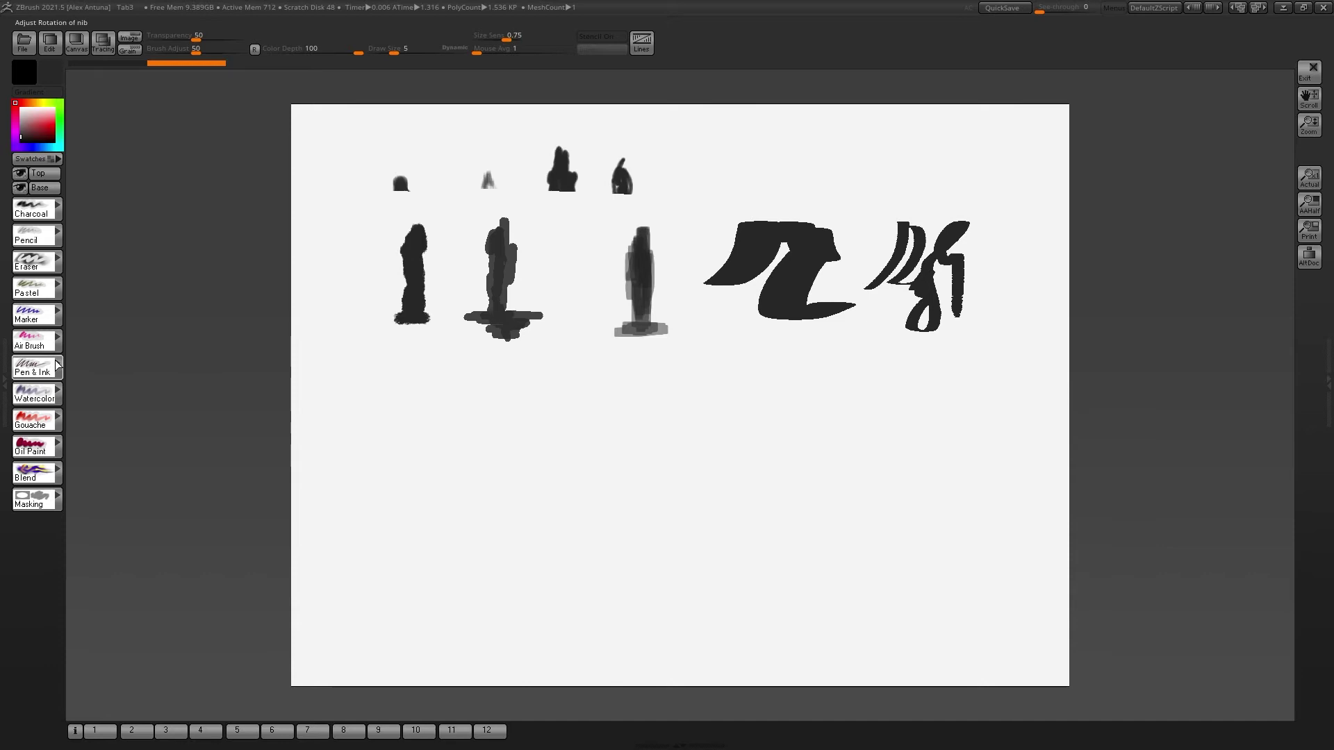
Step: Paint two pale yellow Watercolor washes on either side of the second figure
{"action": "left_click", "coordinate": [59, 394]}
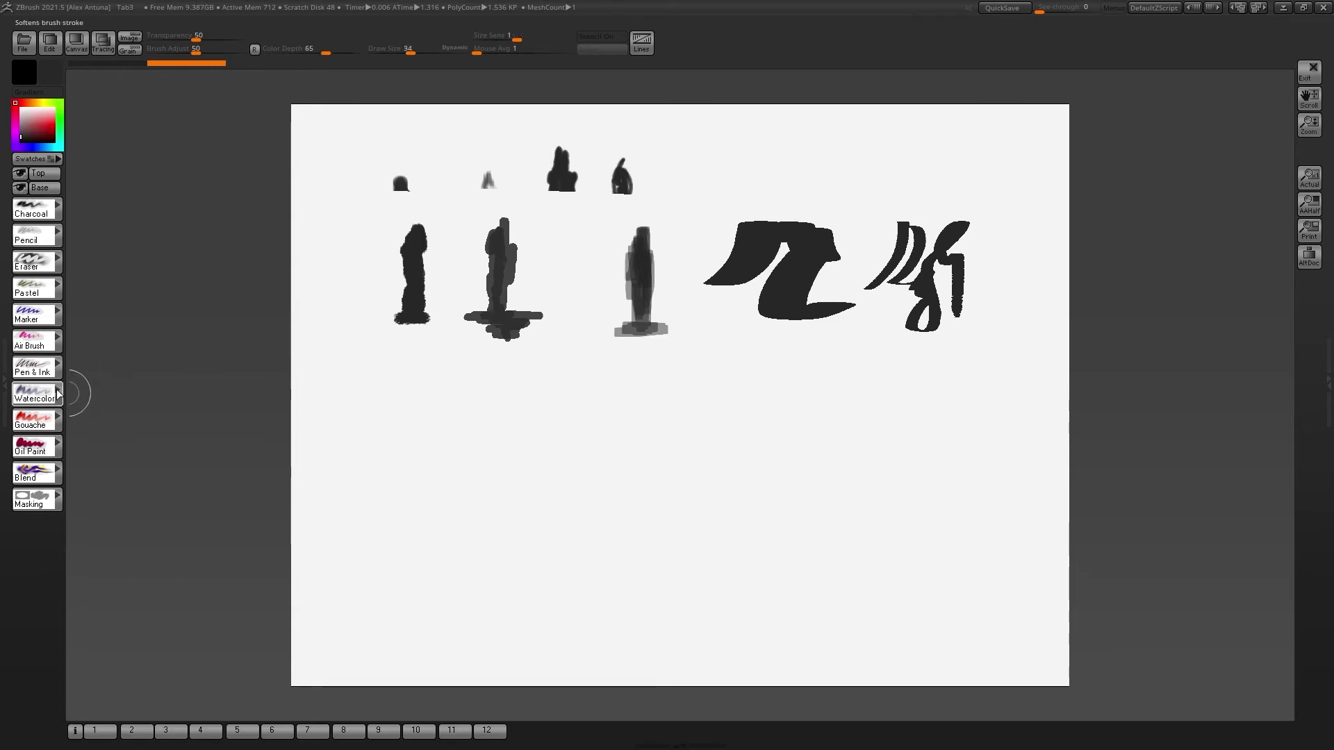
{"action": "left_click", "coordinate": [43, 123]}
{"action": "left_click", "coordinate": [40, 103]}
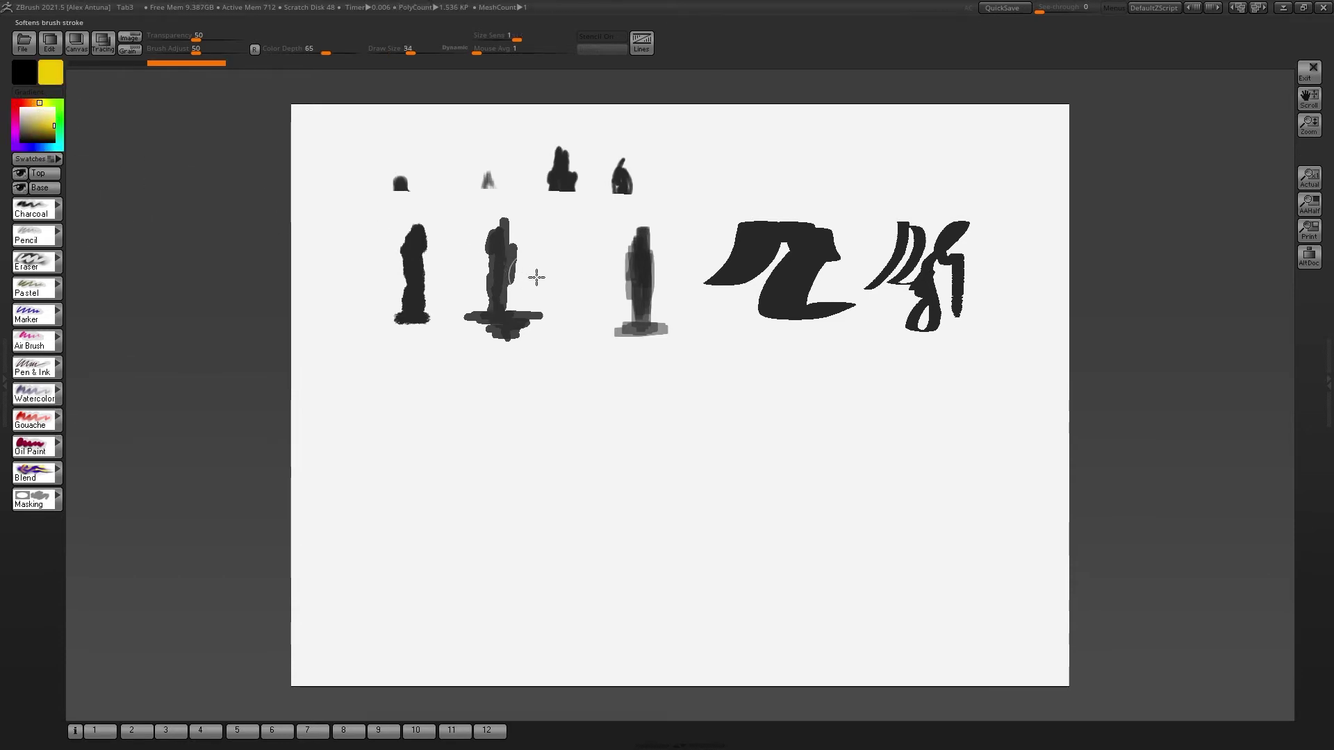
{"action": "mouse_move", "coordinate": [551, 232]}
{"action": "left_mouse_down"}
{"action": "mouse_move", "coordinate": [529, 266]}
{"action": "mouse_move", "coordinate": [532, 289]}
{"action": "mouse_move", "coordinate": [533, 219]}
{"action": "mouse_move", "coordinate": [586, 299]}
{"action": "mouse_move", "coordinate": [581, 217]}
{"action": "mouse_move", "coordinate": [595, 293]}
{"action": "mouse_move", "coordinate": [545, 298]}
{"action": "left_mouse_up"}
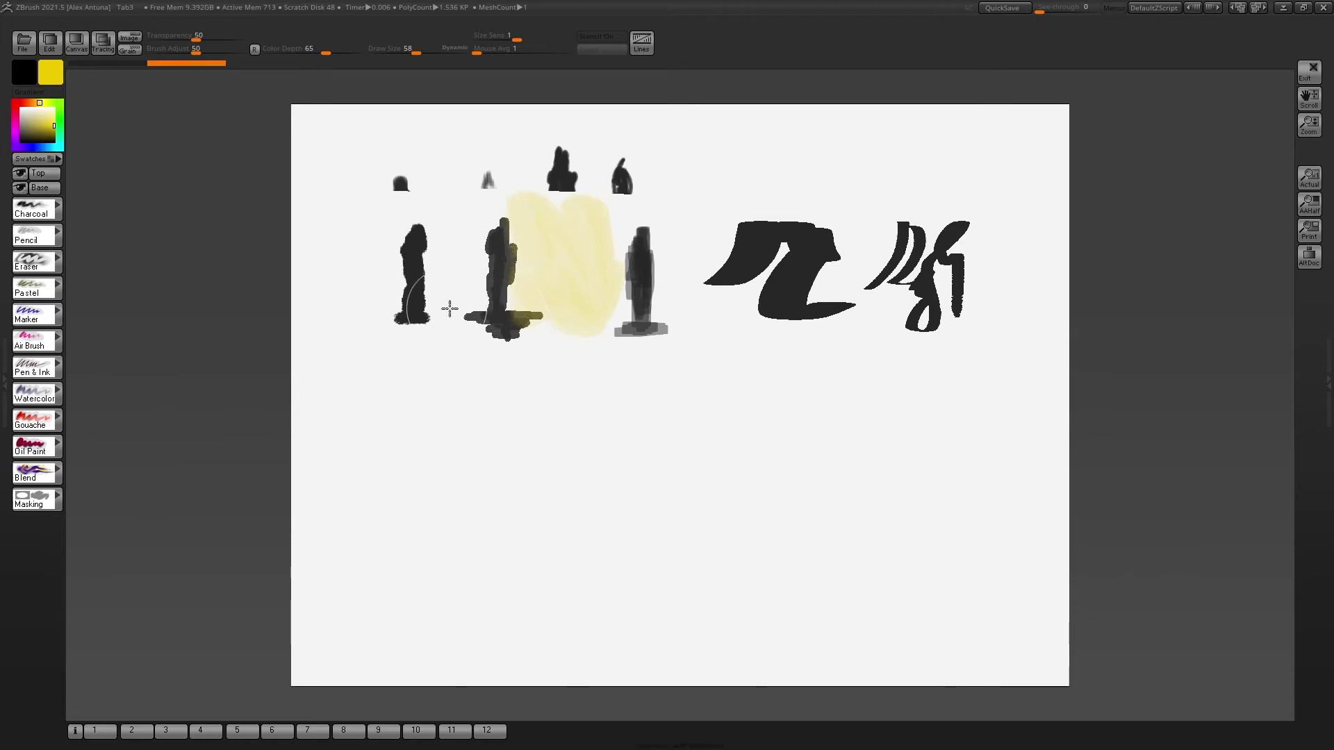
{"action": "mouse_move", "coordinate": [449, 307]}
{"action": "left_mouse_down"}
{"action": "mouse_move", "coordinate": [474, 221]}
{"action": "mouse_move", "coordinate": [460, 304]}
{"action": "mouse_move", "coordinate": [522, 206]}
{"action": "mouse_move", "coordinate": [533, 328]}
{"action": "mouse_move", "coordinate": [514, 348]}
{"action": "mouse_move", "coordinate": [531, 212]}
{"action": "left_mouse_up"}
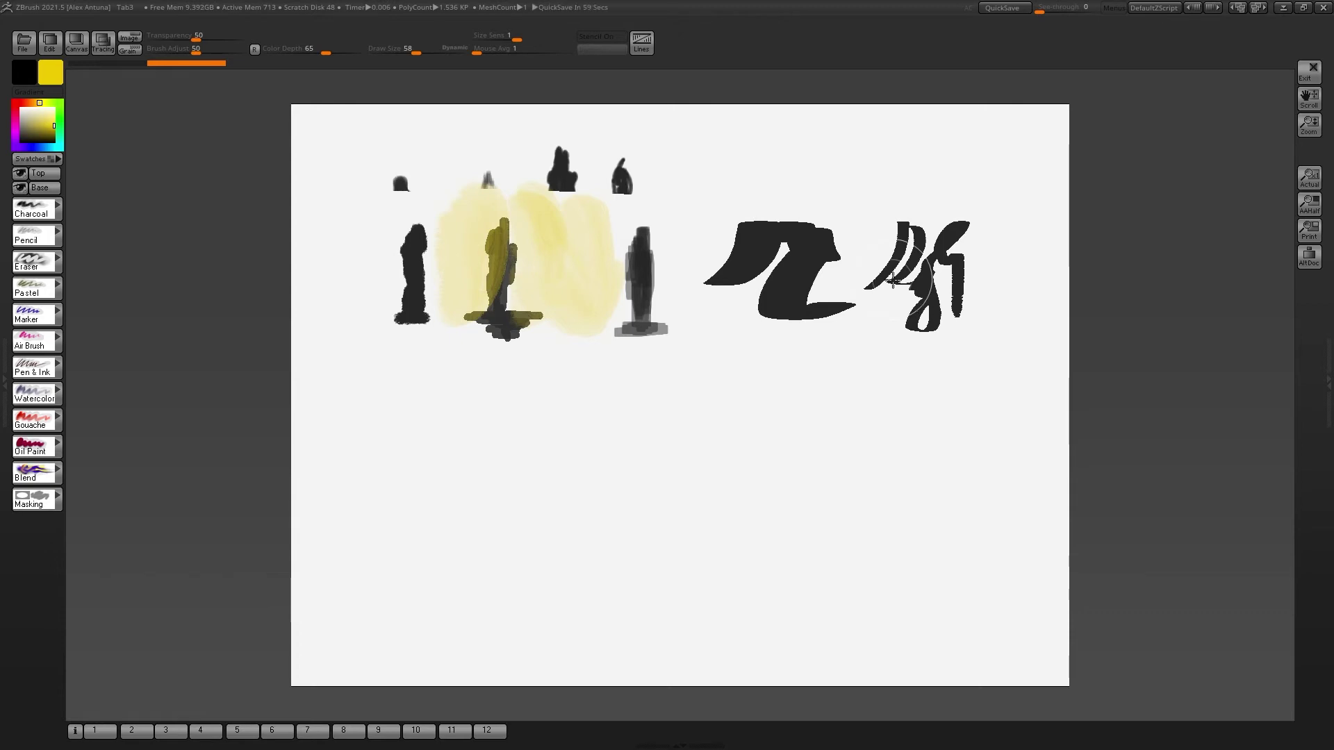
Step: Clear the canvas and start a new sheet with Medium Cotton Duck paper grain
{"action": "key", "text": "ctrl+n"}
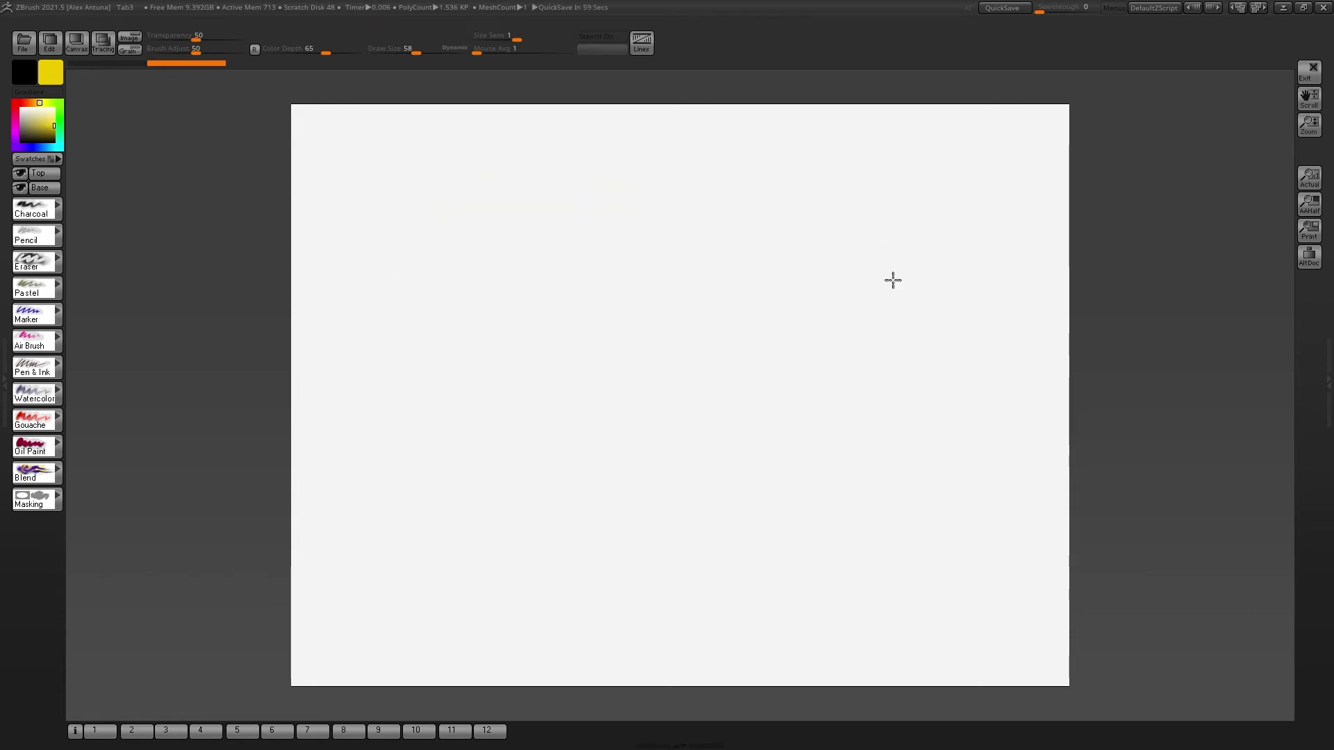
{"action": "left_click", "coordinate": [77, 43]}
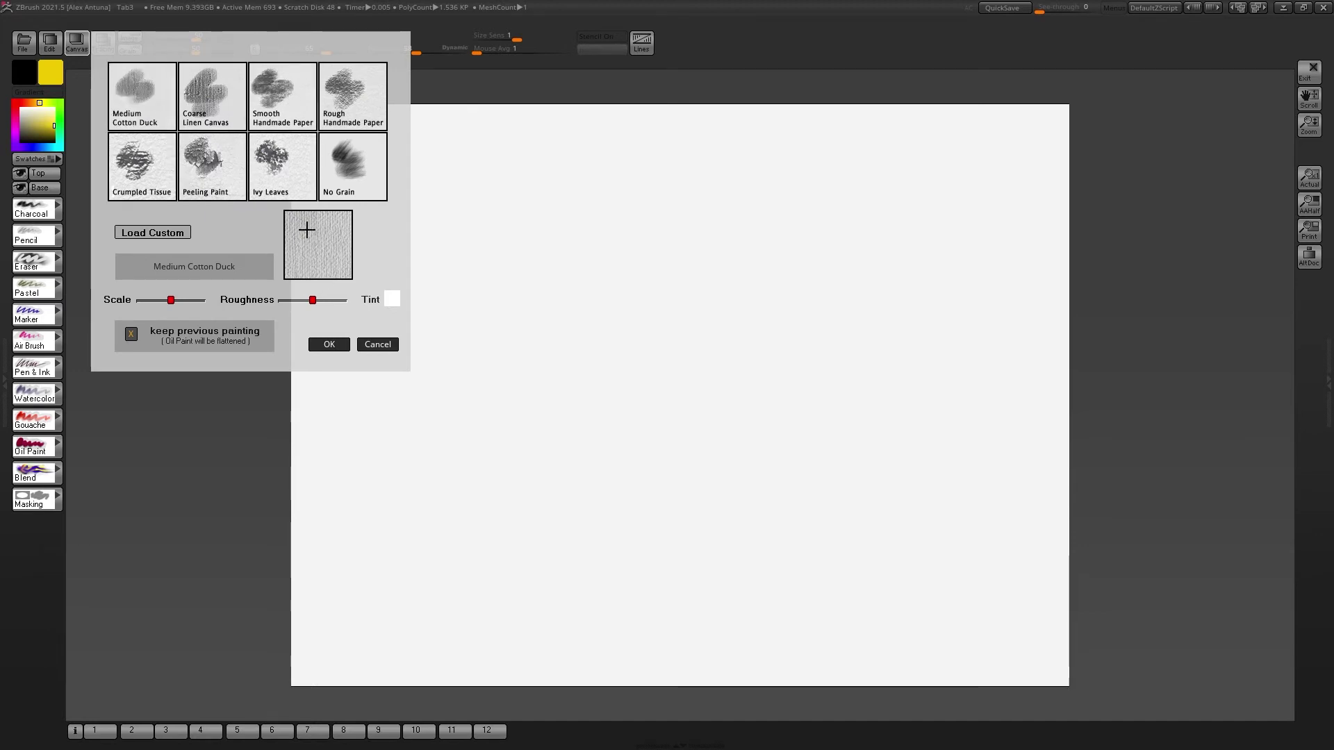
{"action": "left_click", "coordinate": [330, 344]}
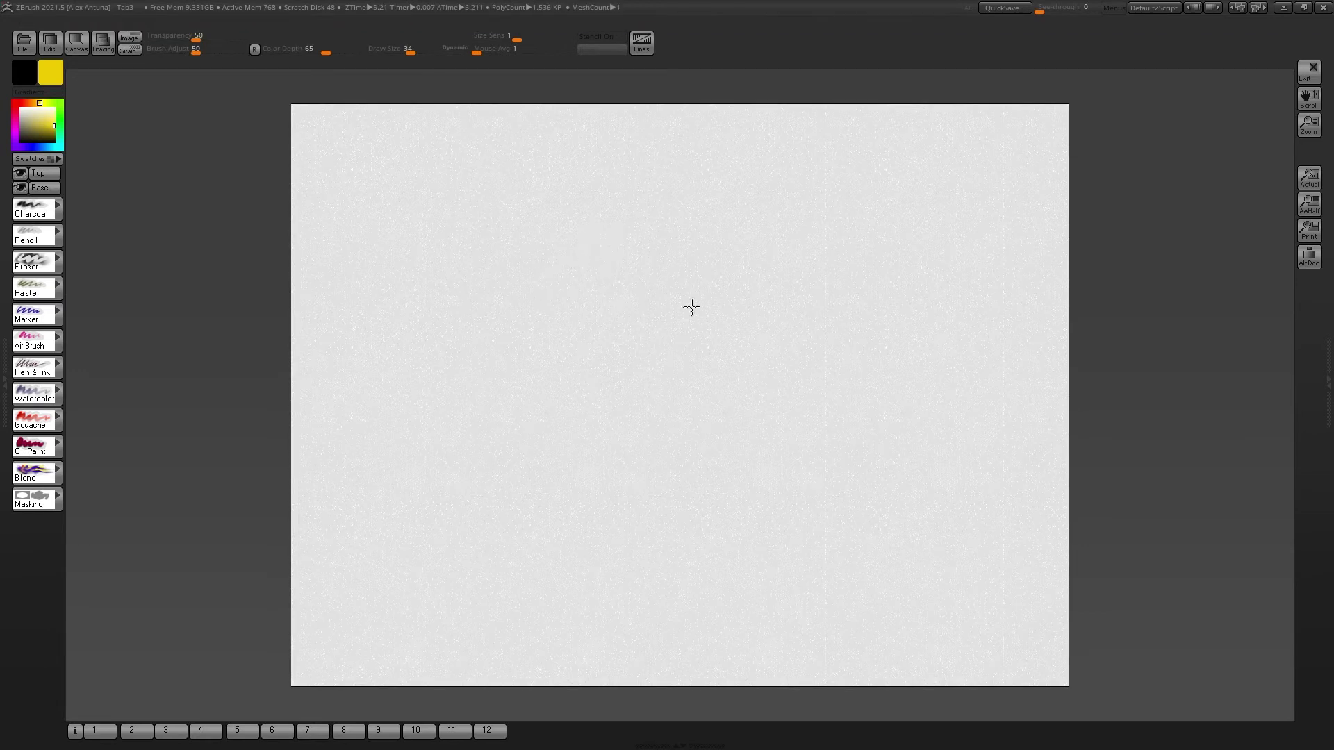
{"action": "left_click", "coordinate": [59, 451]}
{"action": "left_click", "coordinate": [59, 448]}
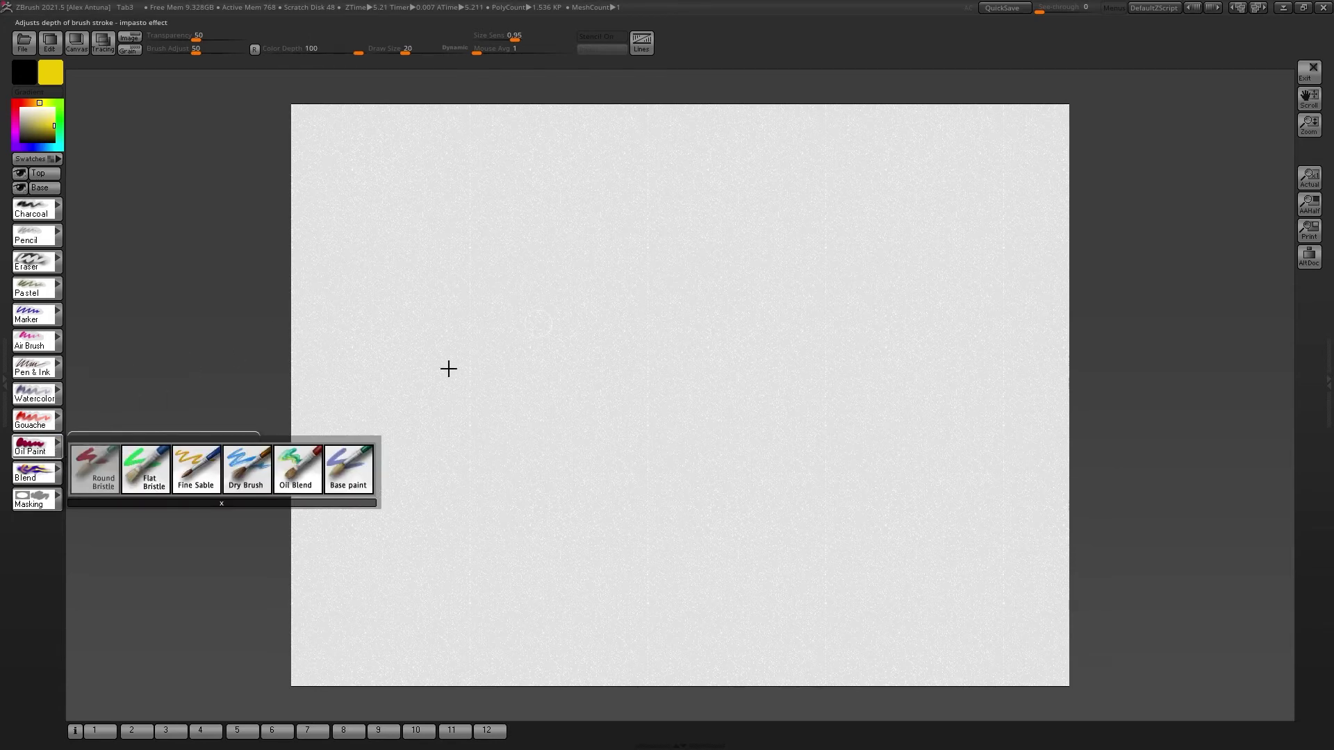
{"action": "left_click", "coordinate": [91, 456]}
{"action": "mouse_move", "coordinate": [563, 311]}
{"action": "left_mouse_down"}
{"action": "mouse_move", "coordinate": [542, 340]}
{"action": "mouse_move", "coordinate": [635, 354]}
{"action": "mouse_move", "coordinate": [661, 306]}
{"action": "mouse_move", "coordinate": [660, 343]}
{"action": "mouse_move", "coordinate": [640, 285]}
{"action": "mouse_move", "coordinate": [684, 335]}
{"action": "mouse_move", "coordinate": [667, 280]}
{"action": "mouse_move", "coordinate": [622, 299]}
{"action": "mouse_move", "coordinate": [608, 289]}
{"action": "left_mouse_up"}
{"action": "left_click", "coordinate": [33, 103]}
{"action": "left_click", "coordinate": [58, 474]}
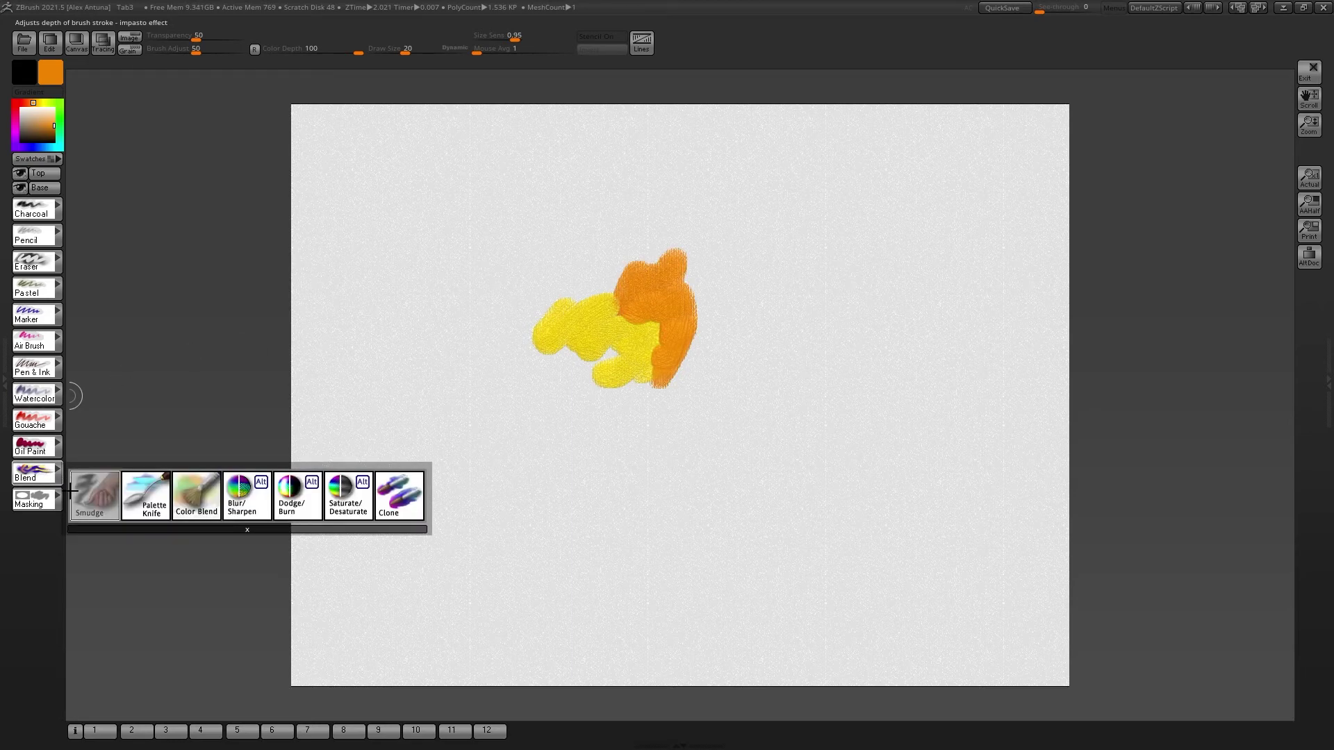
{"action": "left_click", "coordinate": [131, 504]}
{"action": "mouse_move", "coordinate": [661, 357]}
{"action": "left_mouse_down"}
{"action": "mouse_move", "coordinate": [654, 319]}
{"action": "mouse_move", "coordinate": [616, 342]}
{"action": "mouse_move", "coordinate": [623, 356]}
{"action": "mouse_move", "coordinate": [609, 303]}
{"action": "mouse_move", "coordinate": [629, 324]}
{"action": "mouse_move", "coordinate": [611, 342]}
{"action": "mouse_move", "coordinate": [631, 351]}
{"action": "mouse_move", "coordinate": [617, 285]}
{"action": "mouse_move", "coordinate": [644, 336]}
{"action": "mouse_move", "coordinate": [600, 304]}
{"action": "left_mouse_up"}
{"action": "left_click", "coordinate": [58, 475]}
{"action": "left_click", "coordinate": [212, 501]}
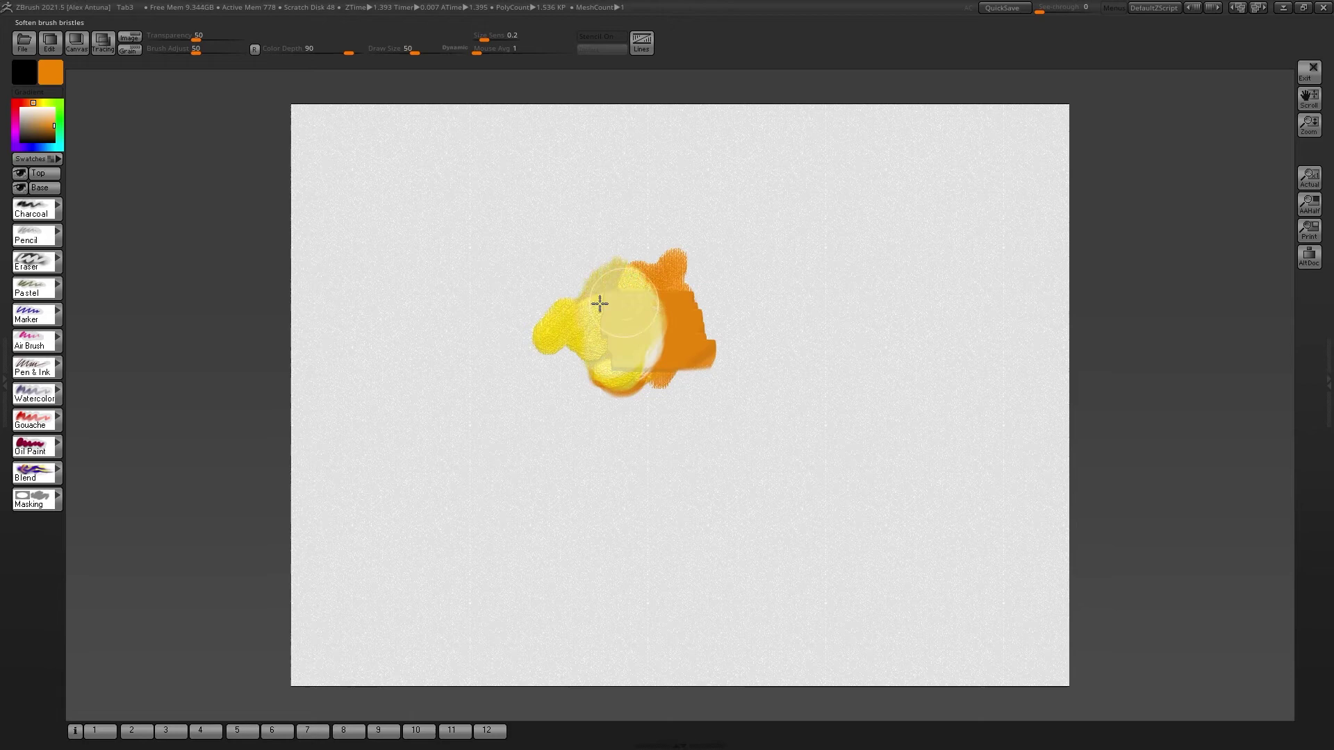
{"action": "left_click", "coordinate": [58, 476]}
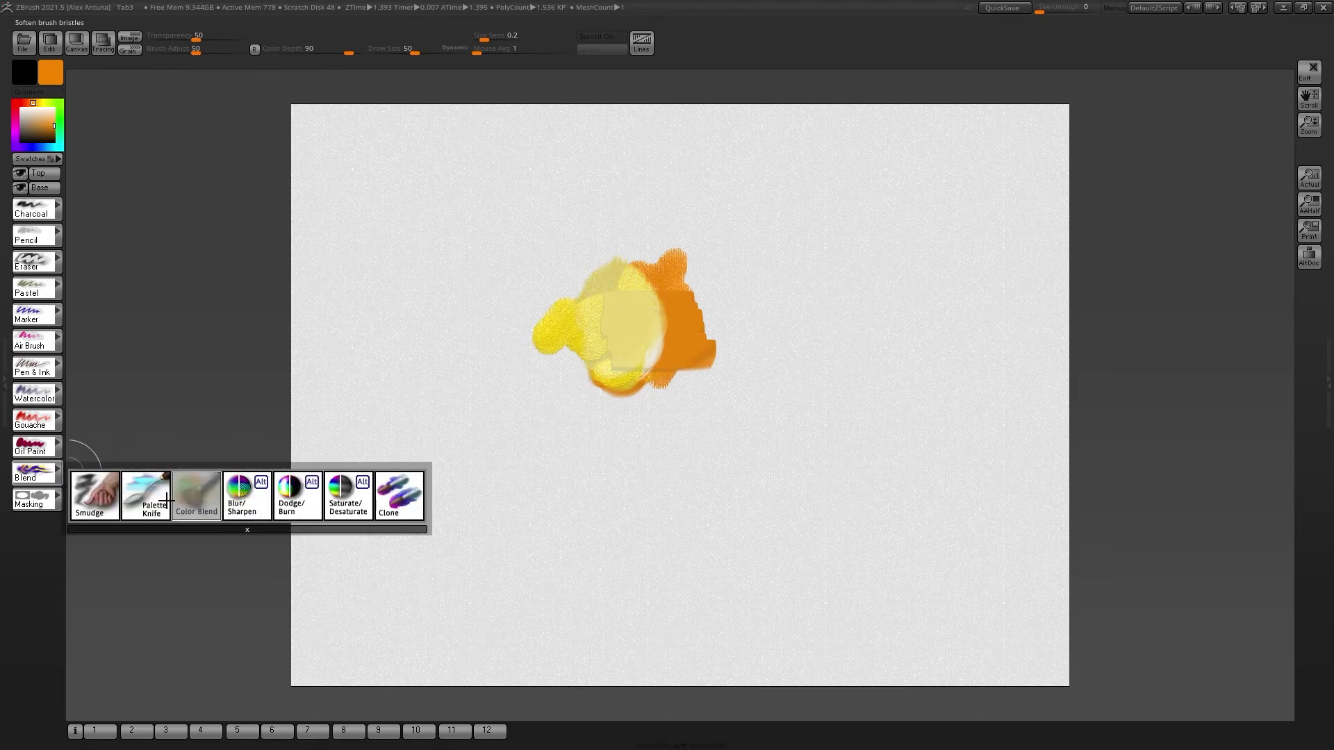
{"action": "left_click", "coordinate": [94, 497]}
{"action": "mouse_move", "coordinate": [685, 354]}
{"action": "left_mouse_down"}
{"action": "mouse_move", "coordinate": [634, 371]}
{"action": "mouse_move", "coordinate": [657, 322]}
{"action": "mouse_move", "coordinate": [622, 328]}
{"action": "mouse_move", "coordinate": [611, 283]}
{"action": "mouse_move", "coordinate": [658, 287]}
{"action": "mouse_move", "coordinate": [635, 345]}
{"action": "mouse_move", "coordinate": [642, 363]}
{"action": "mouse_move", "coordinate": [652, 333]}
{"action": "mouse_move", "coordinate": [622, 305]}
{"action": "mouse_move", "coordinate": [632, 316]}
{"action": "mouse_move", "coordinate": [642, 290]}
{"action": "left_mouse_up"}
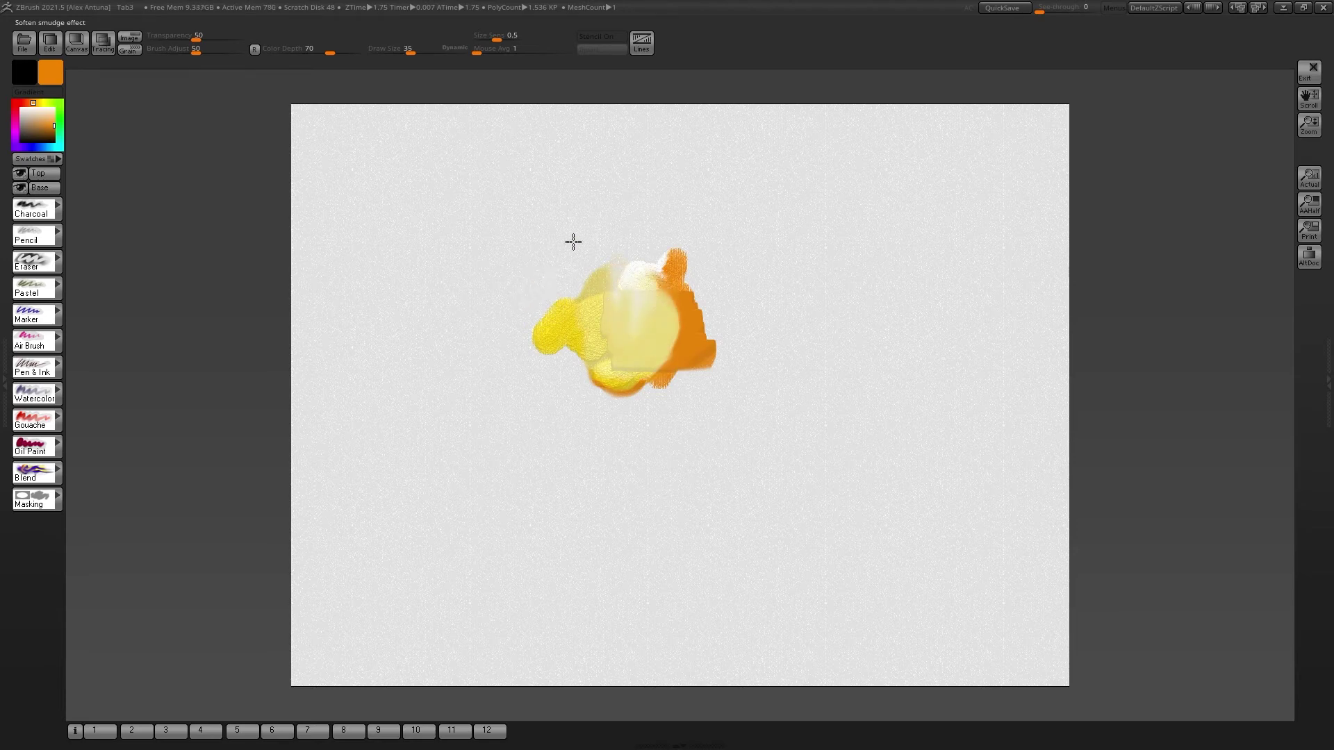
{"action": "key", "text": "ctrl+n"}
Step: Paint a dark marker figure in black with the Pencil tool, then exit painting via File
{"action": "left_click", "coordinate": [45, 211]}
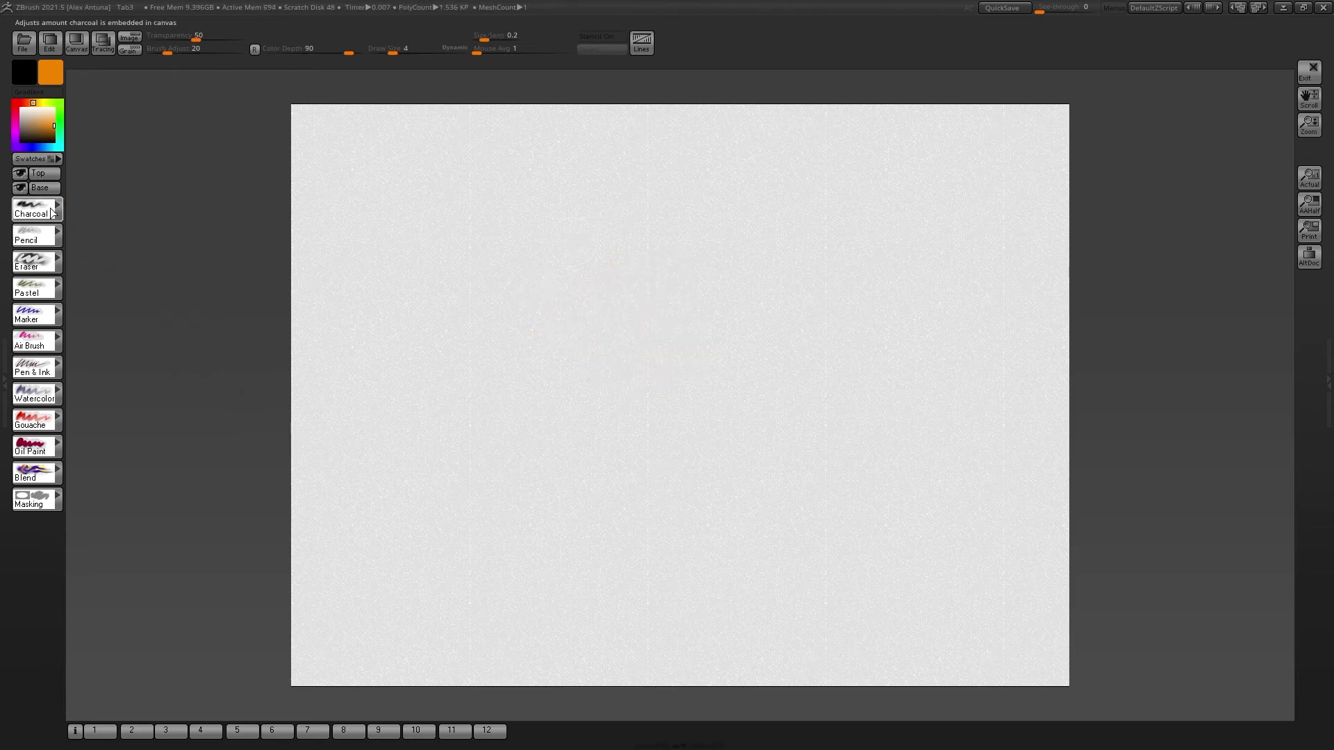
{"action": "left_click", "coordinate": [43, 239]}
{"action": "left_click_drag", "start_coordinate": [35, 129], "coordinate": [19, 143]}
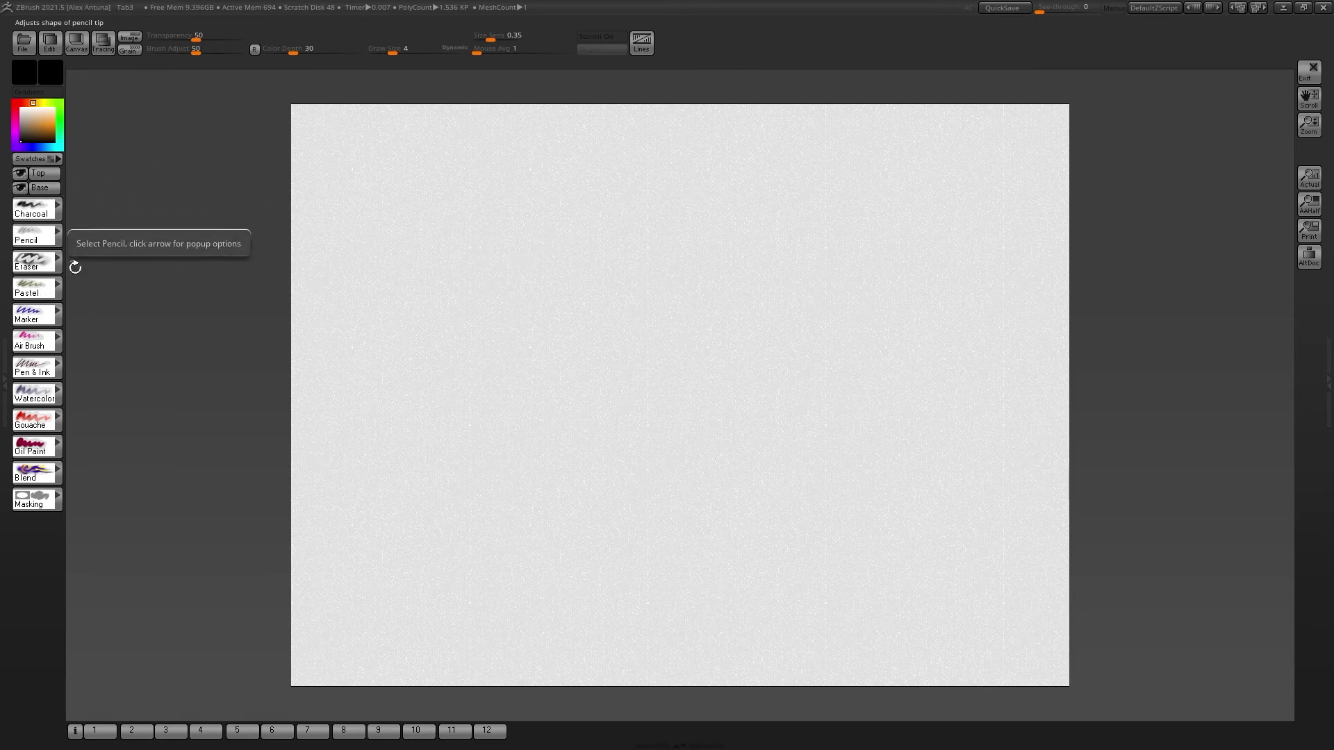
{"action": "left_click", "coordinate": [42, 314]}
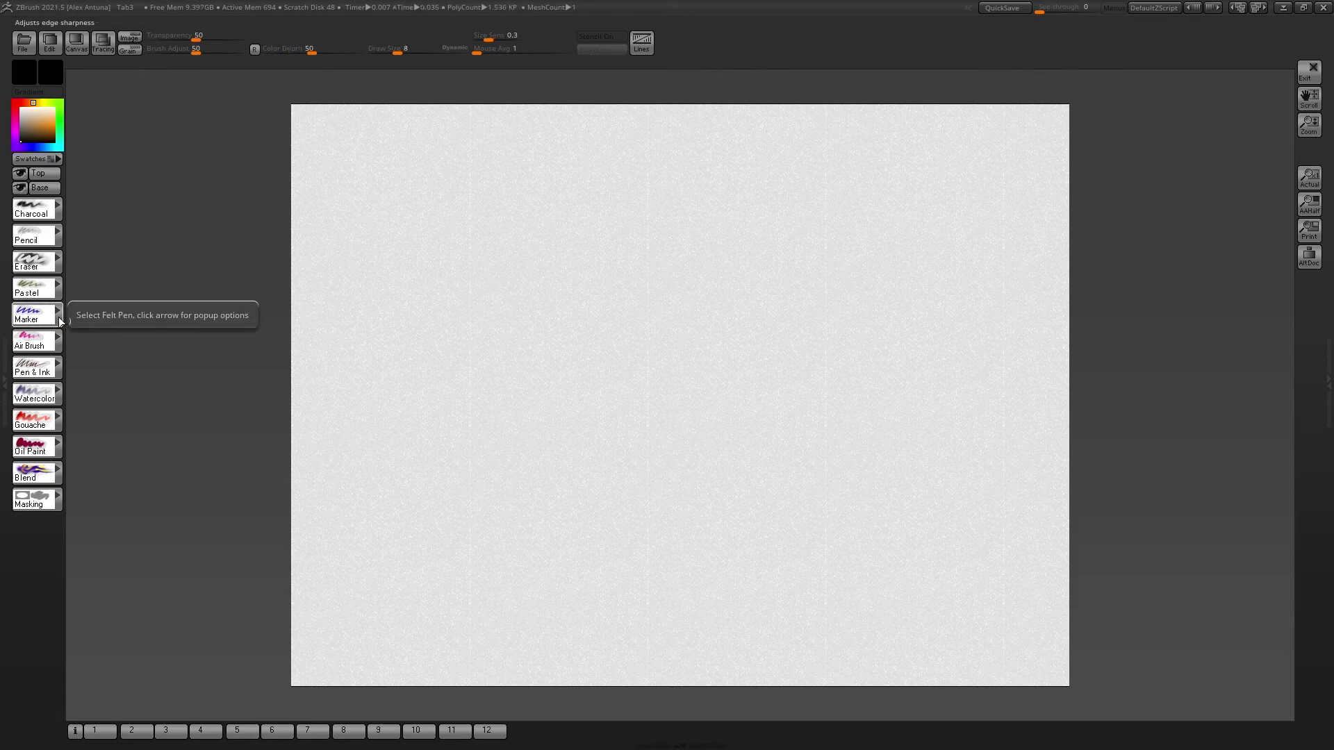
{"action": "left_click", "coordinate": [123, 336]}
{"action": "mouse_move", "coordinate": [523, 288]}
{"action": "left_mouse_down"}
{"action": "mouse_move", "coordinate": [528, 256]}
{"action": "mouse_move", "coordinate": [538, 279]}
{"action": "mouse_move", "coordinate": [513, 292]}
{"action": "mouse_move", "coordinate": [540, 302]}
{"action": "mouse_move", "coordinate": [529, 242]}
{"action": "mouse_move", "coordinate": [539, 248]}
{"action": "mouse_move", "coordinate": [538, 283]}
{"action": "mouse_move", "coordinate": [528, 247]}
{"action": "mouse_move", "coordinate": [520, 263]}
{"action": "mouse_move", "coordinate": [528, 235]}
{"action": "mouse_move", "coordinate": [520, 274]}
{"action": "mouse_move", "coordinate": [537, 262]}
{"action": "mouse_move", "coordinate": [530, 313]}
{"action": "mouse_move", "coordinate": [520, 300]}
{"action": "mouse_move", "coordinate": [524, 380]}
{"action": "left_mouse_up"}
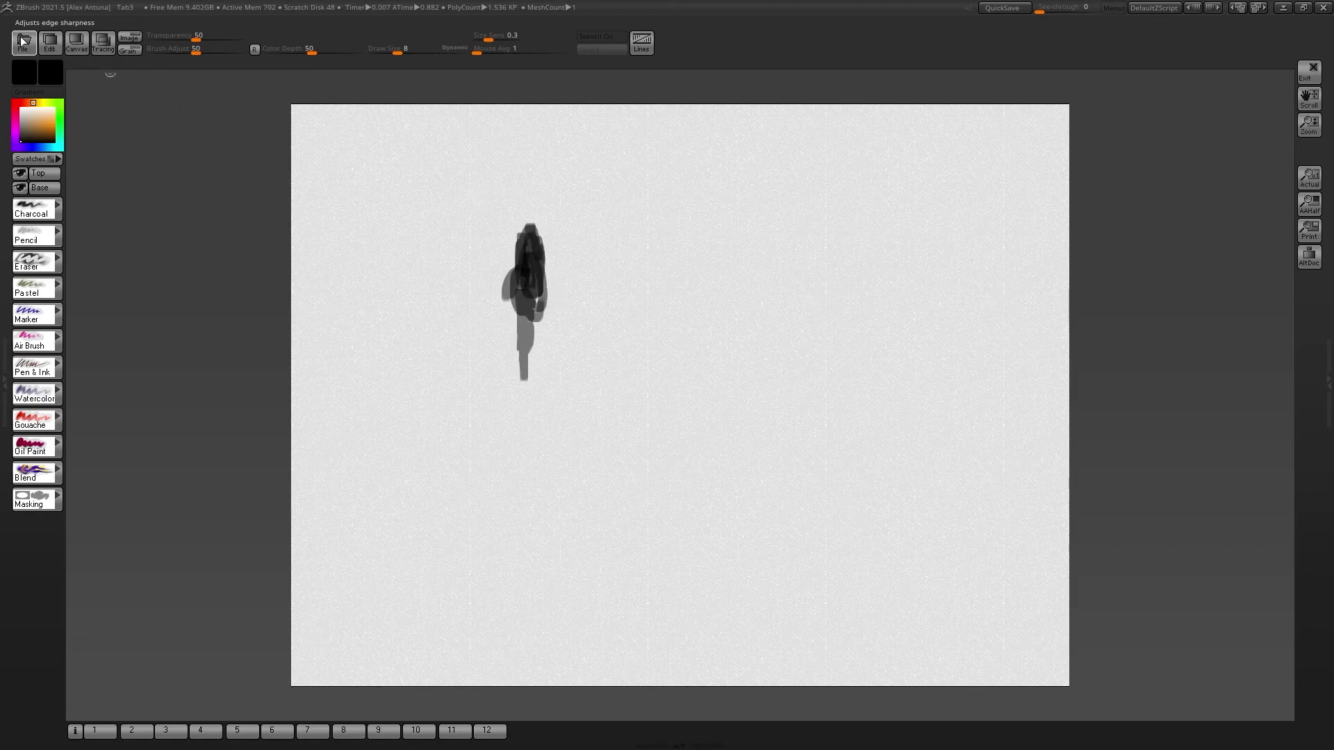
{"action": "left_click", "coordinate": [23, 42]}
Step: Leave PaintStop and load the DemoHead project without saving the current one
{"action": "left_click", "coordinate": [87, 174]}
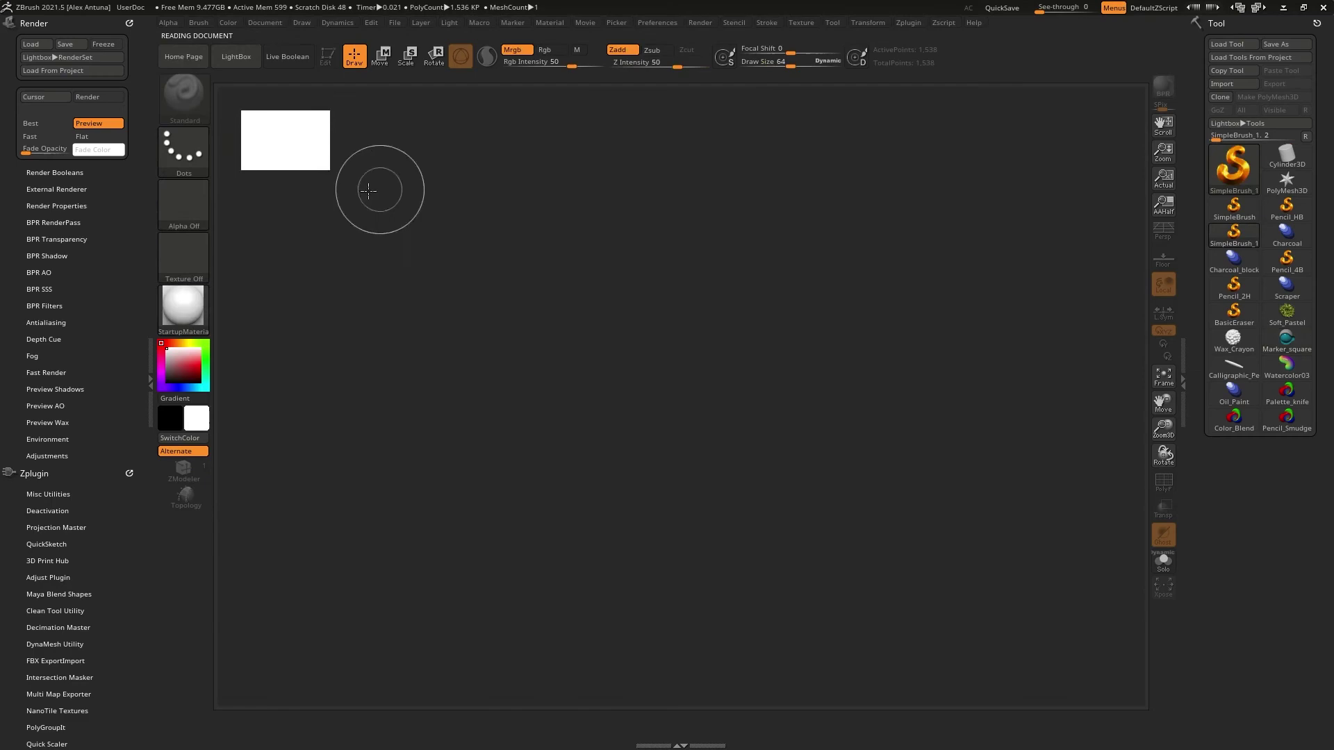
{"action": "left_click", "coordinate": [235, 56]}
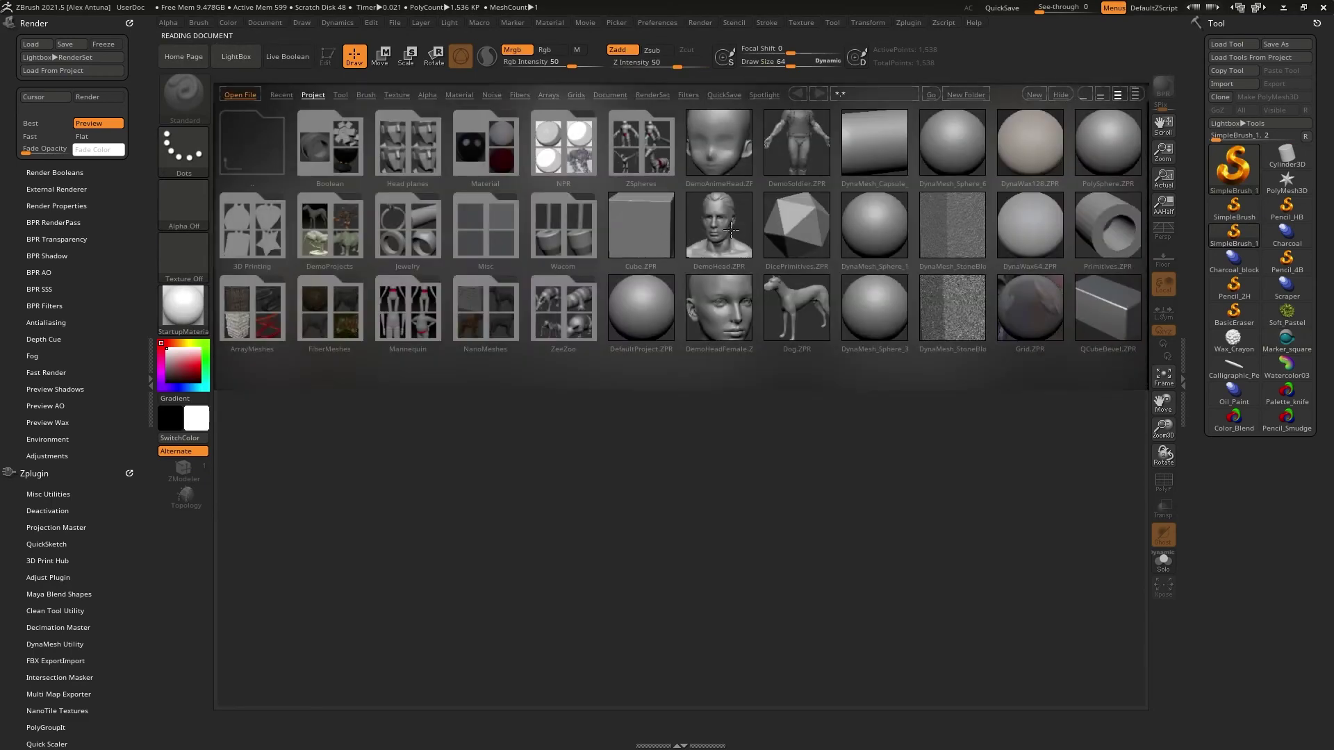
{"action": "double_click", "coordinate": [732, 229]}
{"action": "left_click", "coordinate": [722, 415]}
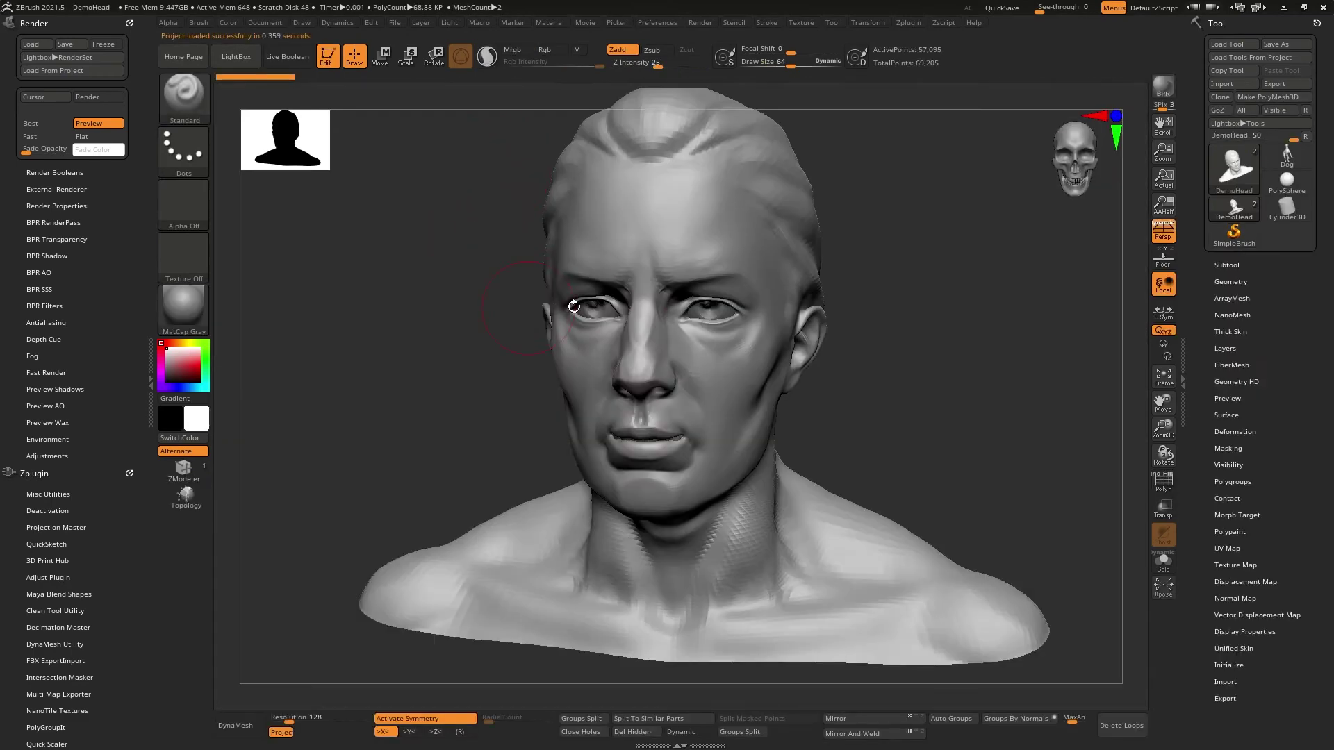
Step: Rotate the DemoHead bust from a frontal view into a slight three-quarter angle
{"action": "left_click_drag", "start_coordinate": [447, 328], "coordinate": [515, 242]}
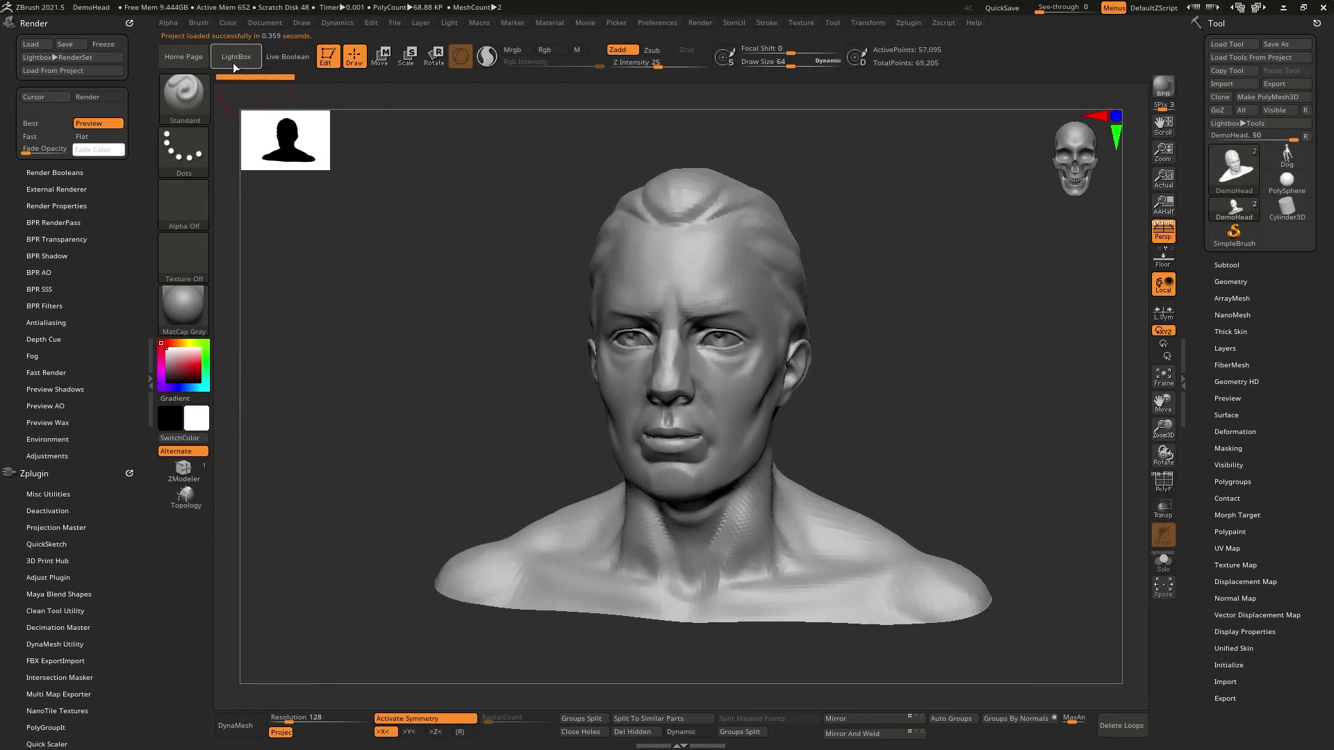
{"action": "left_click", "coordinate": [261, 22]}
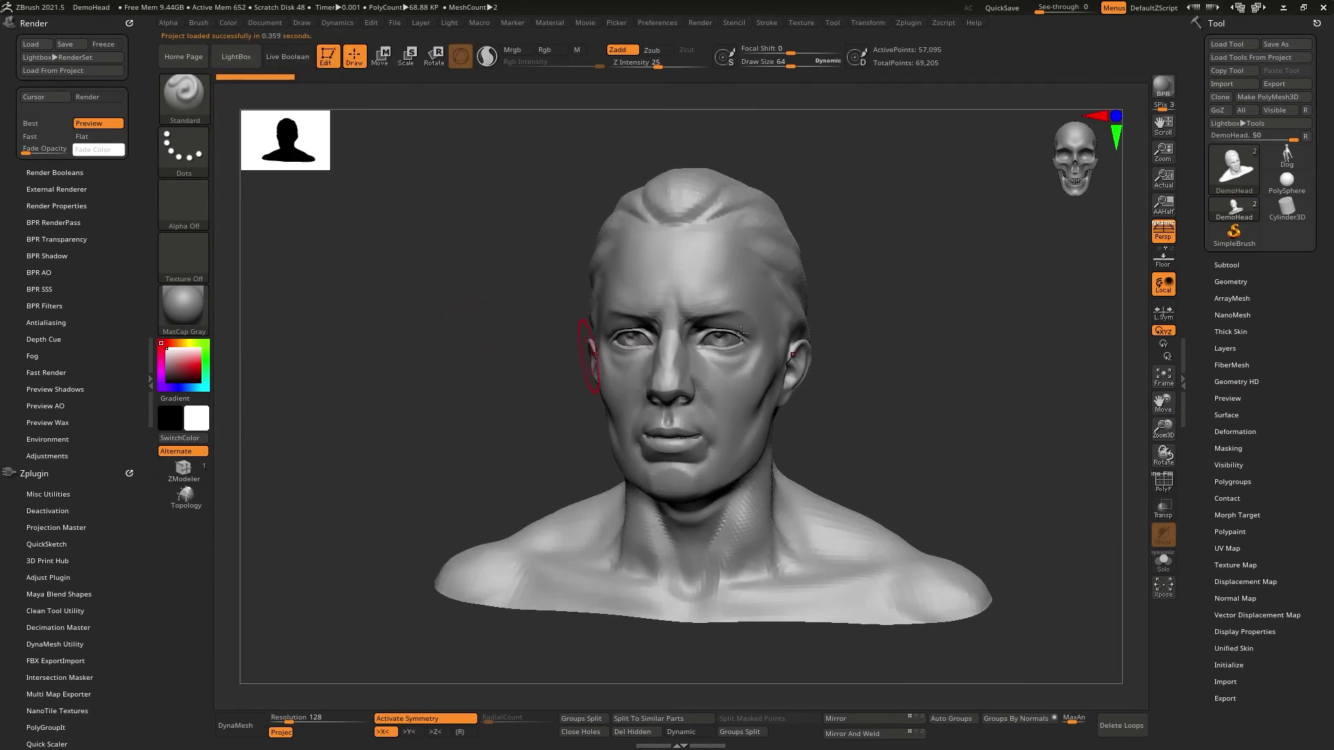
{"action": "left_click_drag", "start_coordinate": [848, 317], "coordinate": [879, 313]}
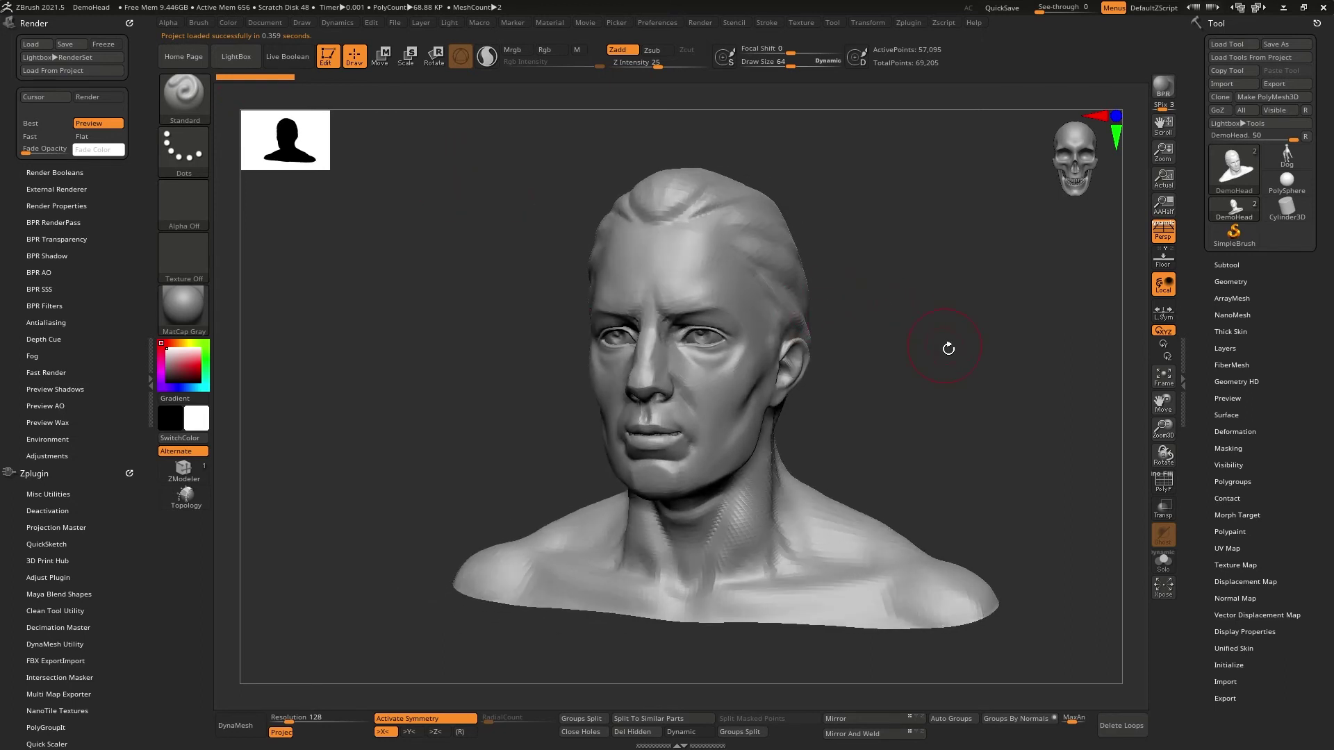
{"action": "left_click_drag", "start_coordinate": [947, 349], "coordinate": [445, 104]}
Step: Launch PaintStop from the Document menu on the current view, choosing Leave Perspective On
{"action": "left_click", "coordinate": [265, 23]}
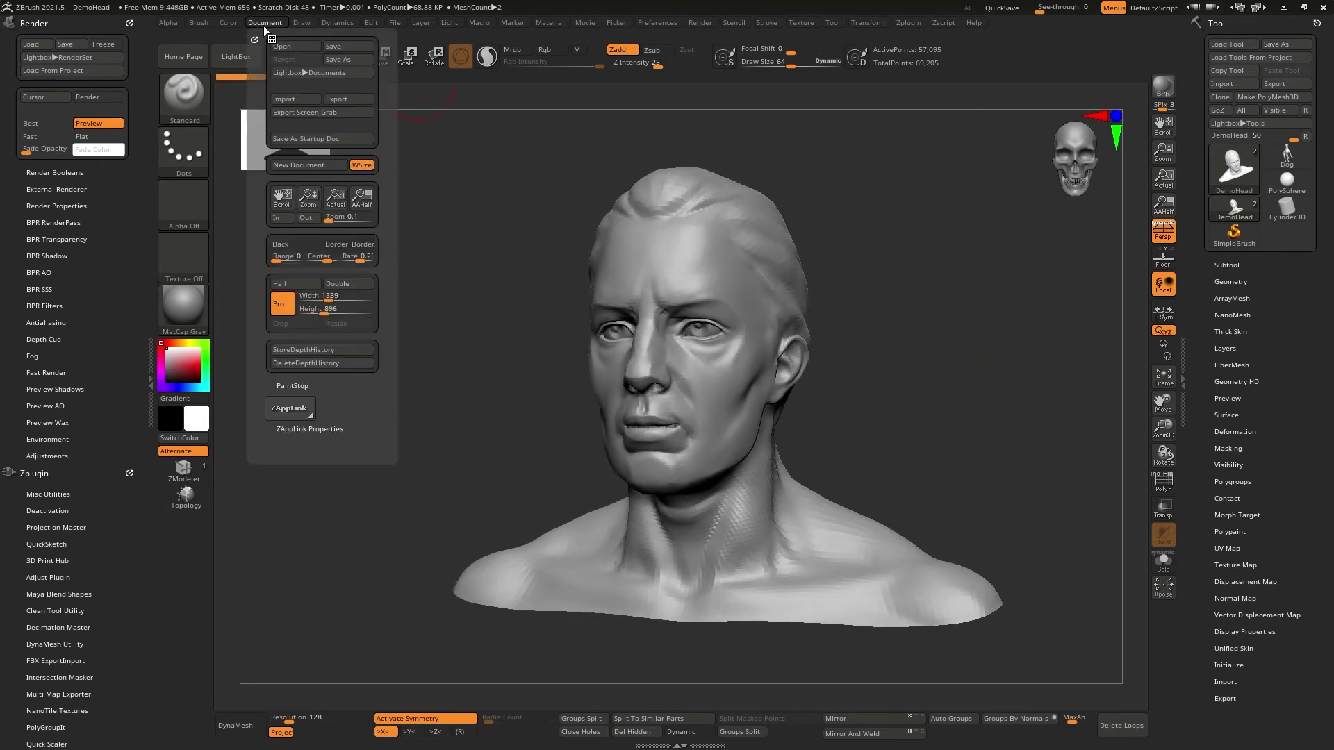
{"action": "left_click", "coordinate": [298, 412]}
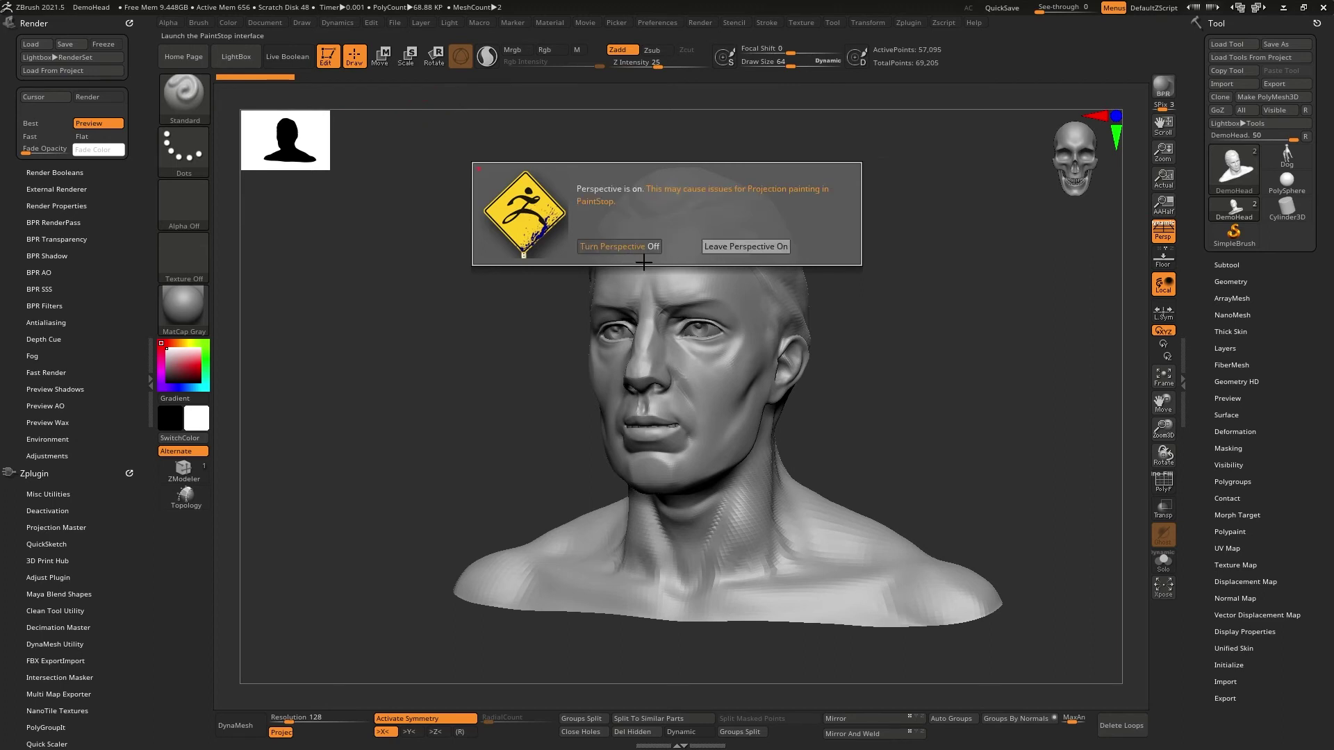
{"action": "left_click", "coordinate": [726, 247]}
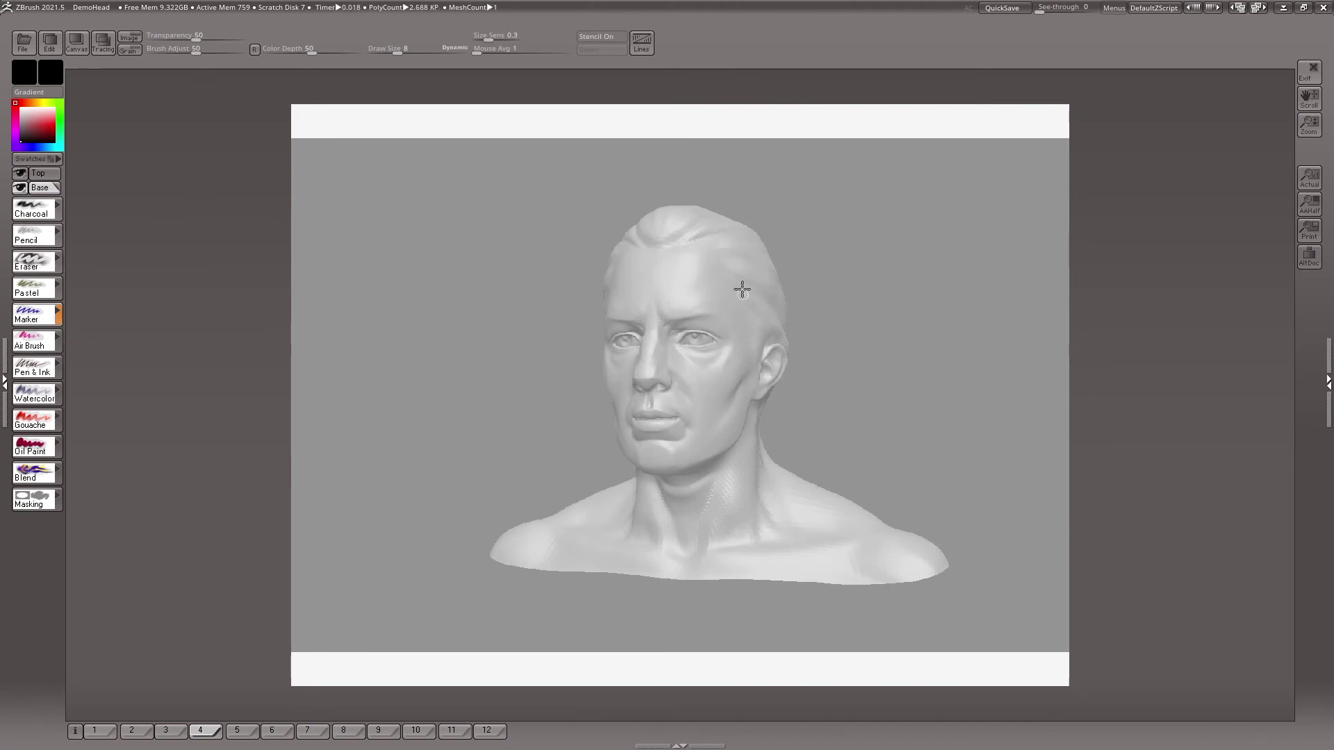
Step: Draw a dark Marker stroke on the forehead, then Pen & Ink Drawing lines around the eye and temple
{"action": "mouse_move", "coordinate": [720, 271]}
{"action": "left_mouse_down"}
{"action": "mouse_move", "coordinate": [762, 327]}
{"action": "mouse_move", "coordinate": [748, 340]}
{"action": "mouse_move", "coordinate": [672, 324]}
{"action": "mouse_move", "coordinate": [669, 345]}
{"action": "mouse_move", "coordinate": [727, 338]}
{"action": "mouse_move", "coordinate": [664, 344]}
{"action": "mouse_move", "coordinate": [719, 348]}
{"action": "mouse_move", "coordinate": [670, 335]}
{"action": "mouse_move", "coordinate": [692, 335]}
{"action": "mouse_move", "coordinate": [709, 341]}
{"action": "mouse_move", "coordinate": [669, 351]}
{"action": "mouse_move", "coordinate": [723, 352]}
{"action": "left_mouse_up"}
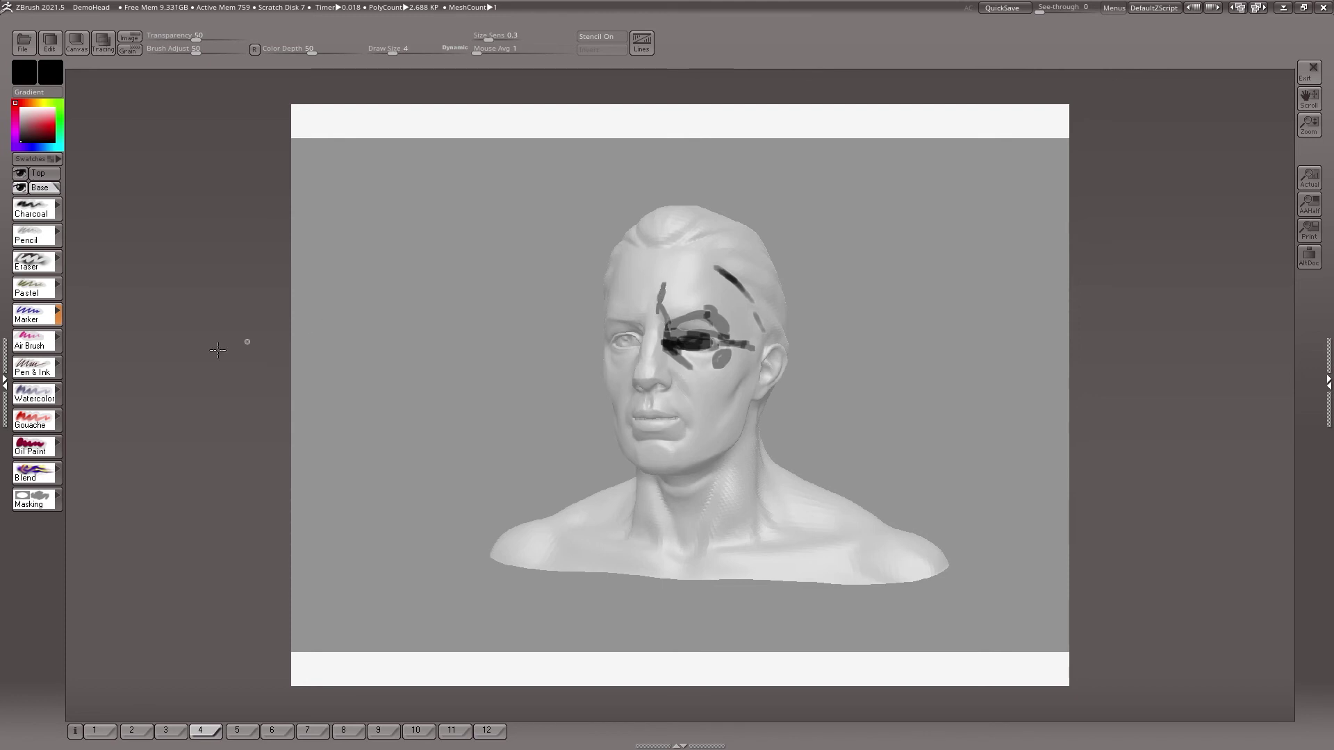
{"action": "left_click", "coordinate": [59, 367]}
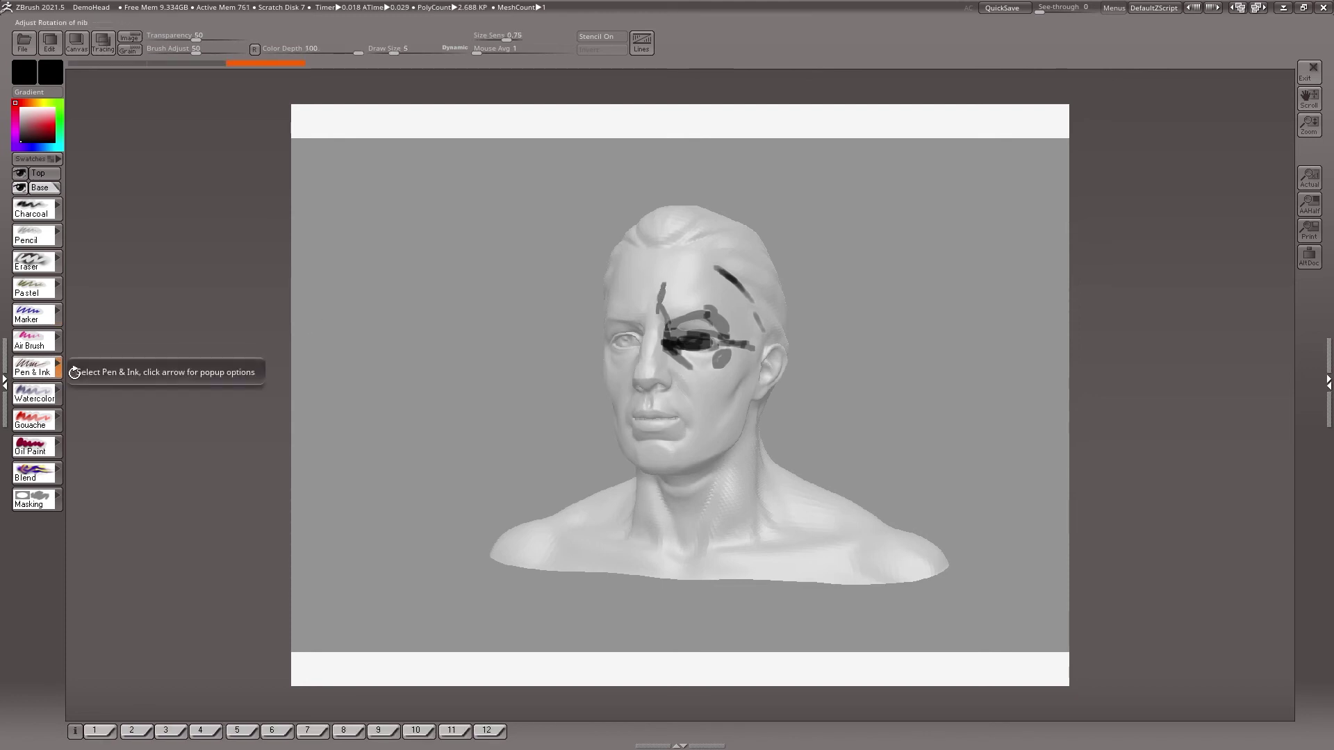
{"action": "left_click", "coordinate": [58, 367]}
{"action": "left_click", "coordinate": [94, 389]}
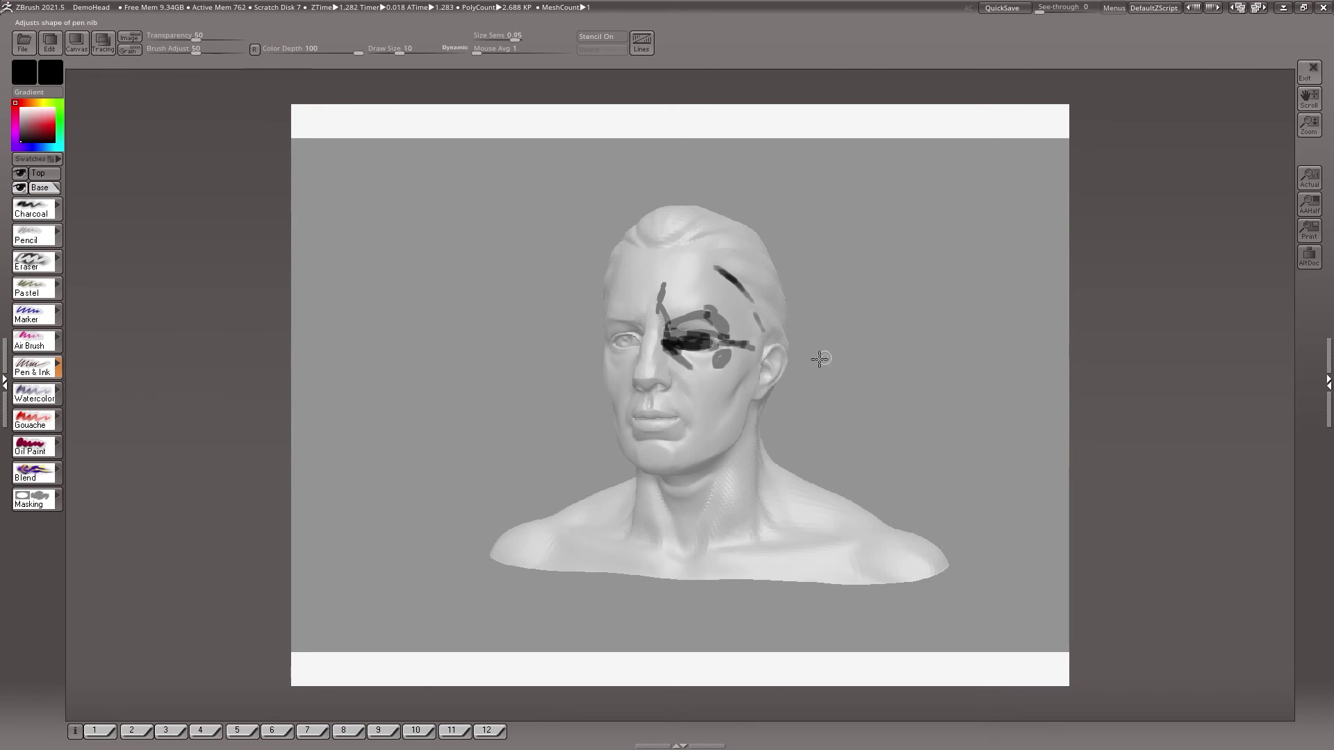
{"action": "mouse_move", "coordinate": [715, 317]}
{"action": "left_mouse_down"}
{"action": "mouse_move", "coordinate": [730, 340]}
{"action": "mouse_move", "coordinate": [752, 339]}
{"action": "left_mouse_up"}
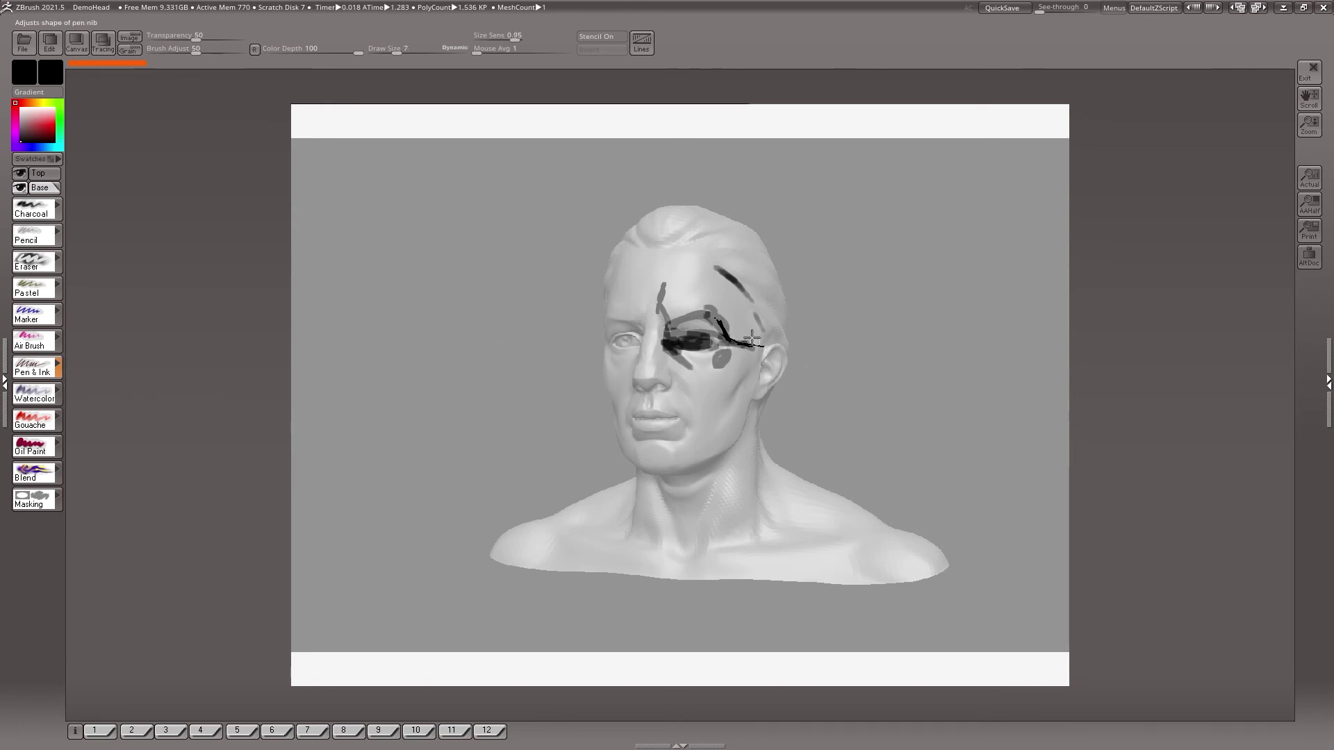
{"action": "mouse_move", "coordinate": [738, 293]}
{"action": "left_mouse_down"}
{"action": "mouse_move", "coordinate": [726, 277]}
{"action": "mouse_move", "coordinate": [662, 317]}
{"action": "left_mouse_up"}
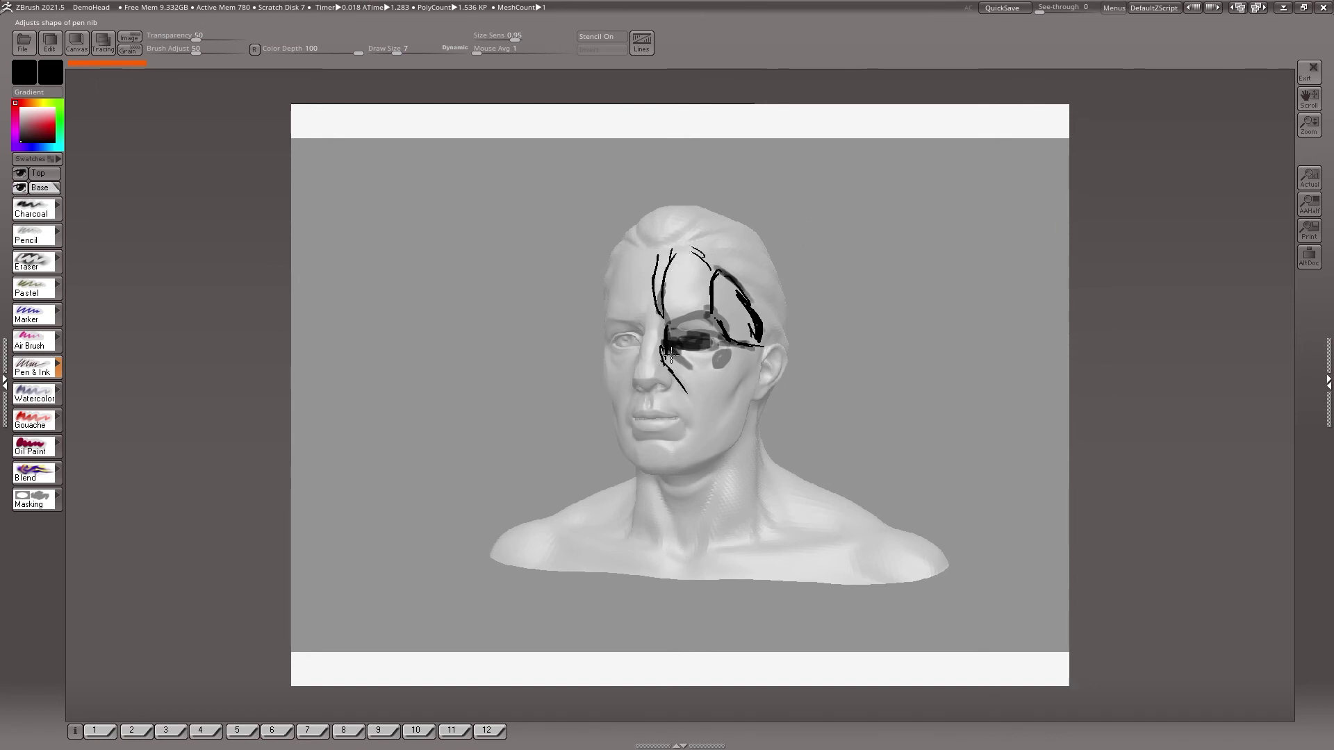
{"action": "left_click_drag", "start_coordinate": [685, 363], "coordinate": [717, 373]}
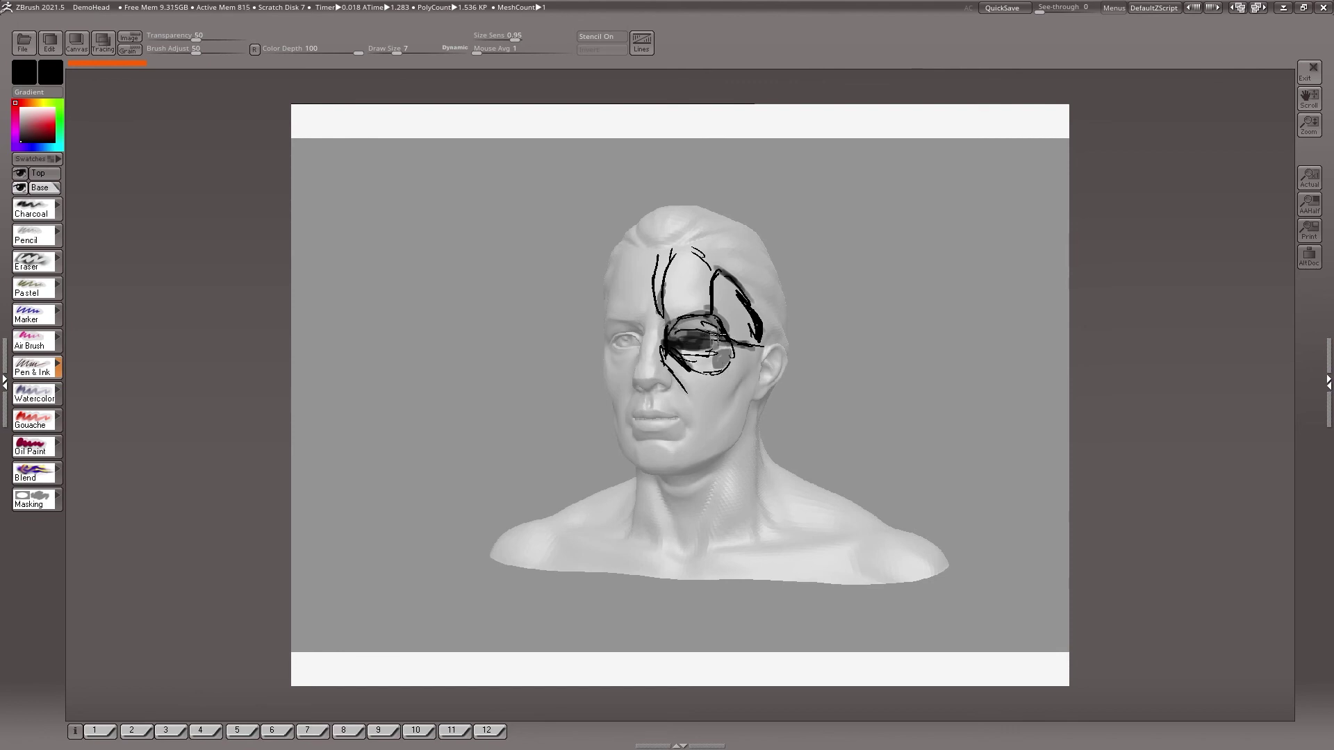
Step: Exit PaintStop, pick up the sketch projection onto the head, and inspect the strokes
{"action": "left_click", "coordinate": [24, 42]}
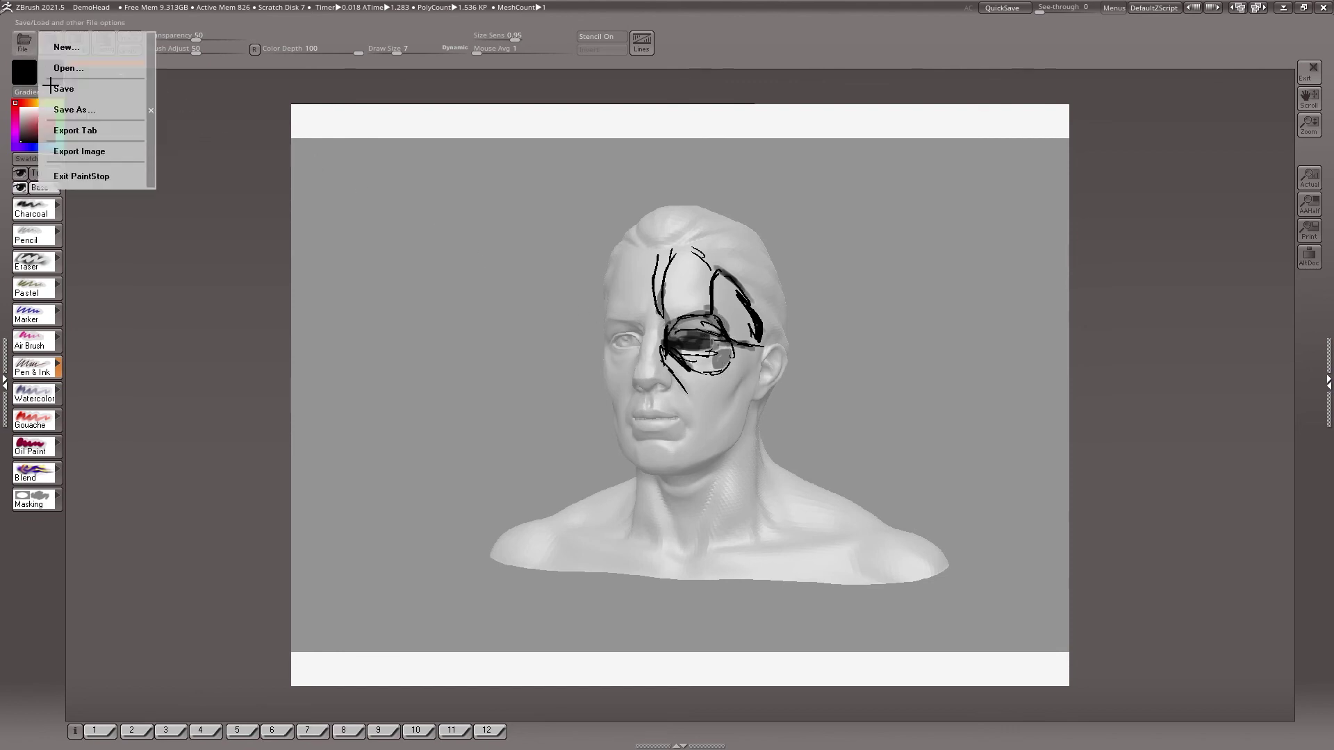
{"action": "left_click", "coordinate": [97, 182]}
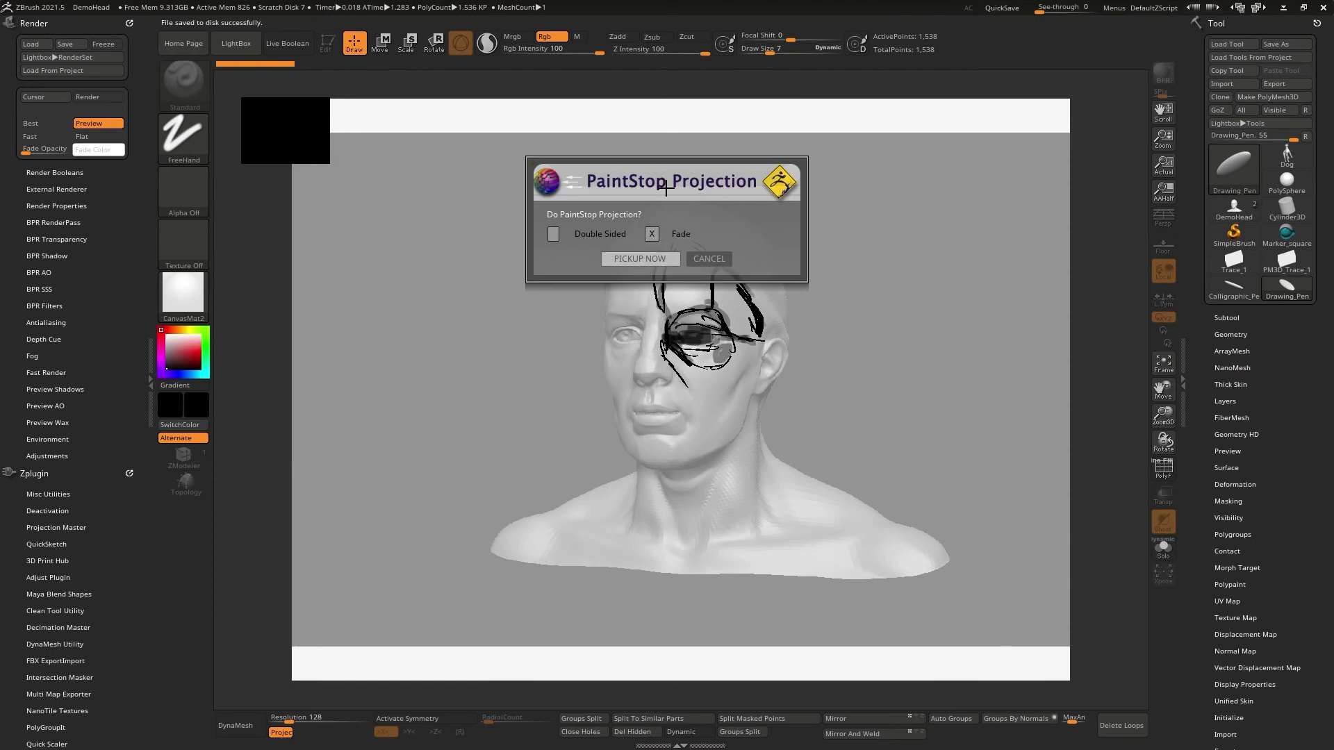
{"action": "left_click", "coordinate": [650, 260]}
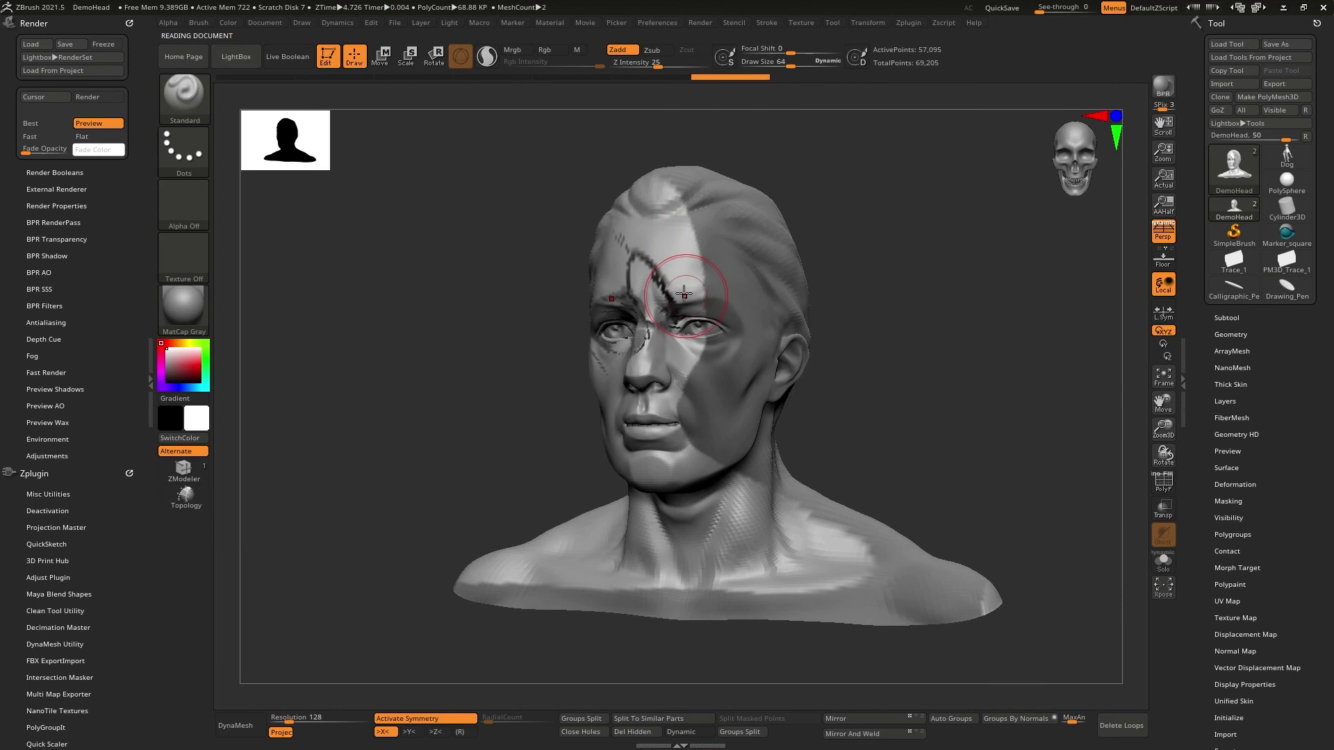
{"action": "right_click_drag", "start_coordinate": [675, 285], "coordinate": [700, 322]}
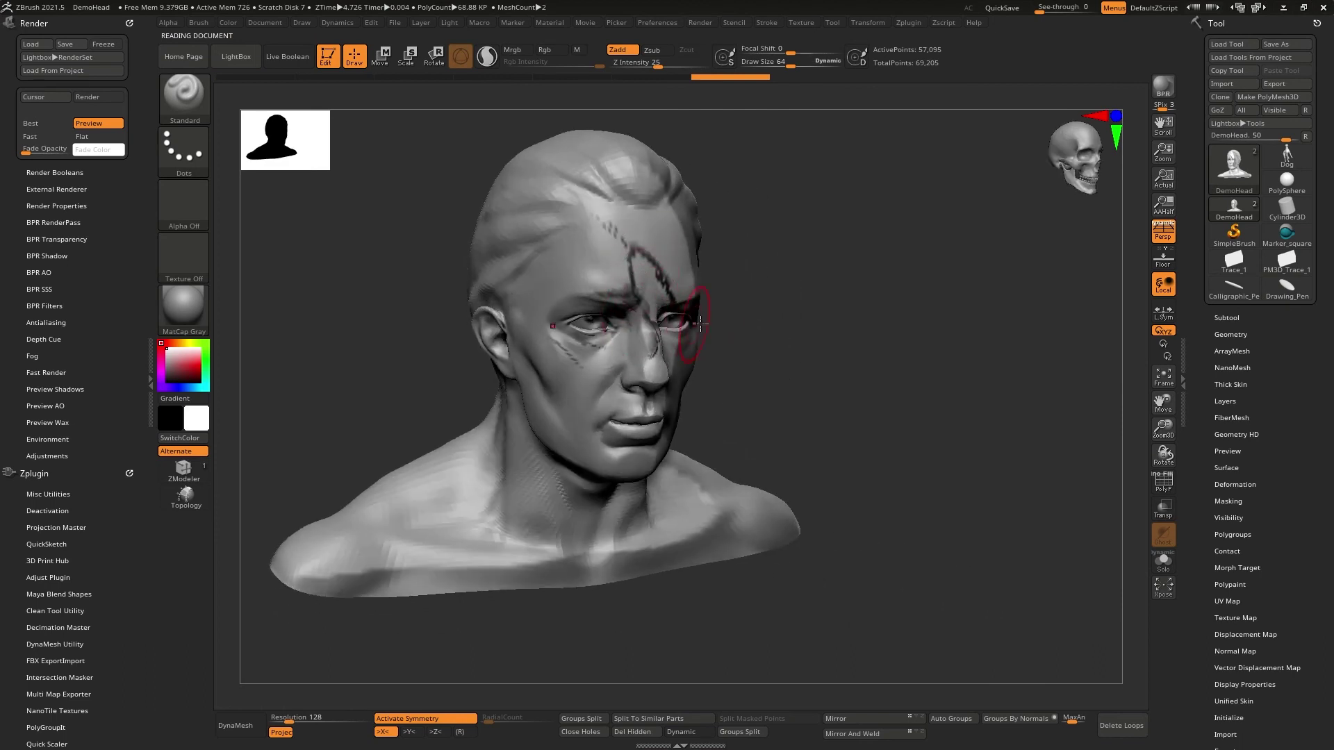
Step: Undo the projected strokes so the DemoHead bust is plain again
{"action": "key", "text": "ctrl+z"}
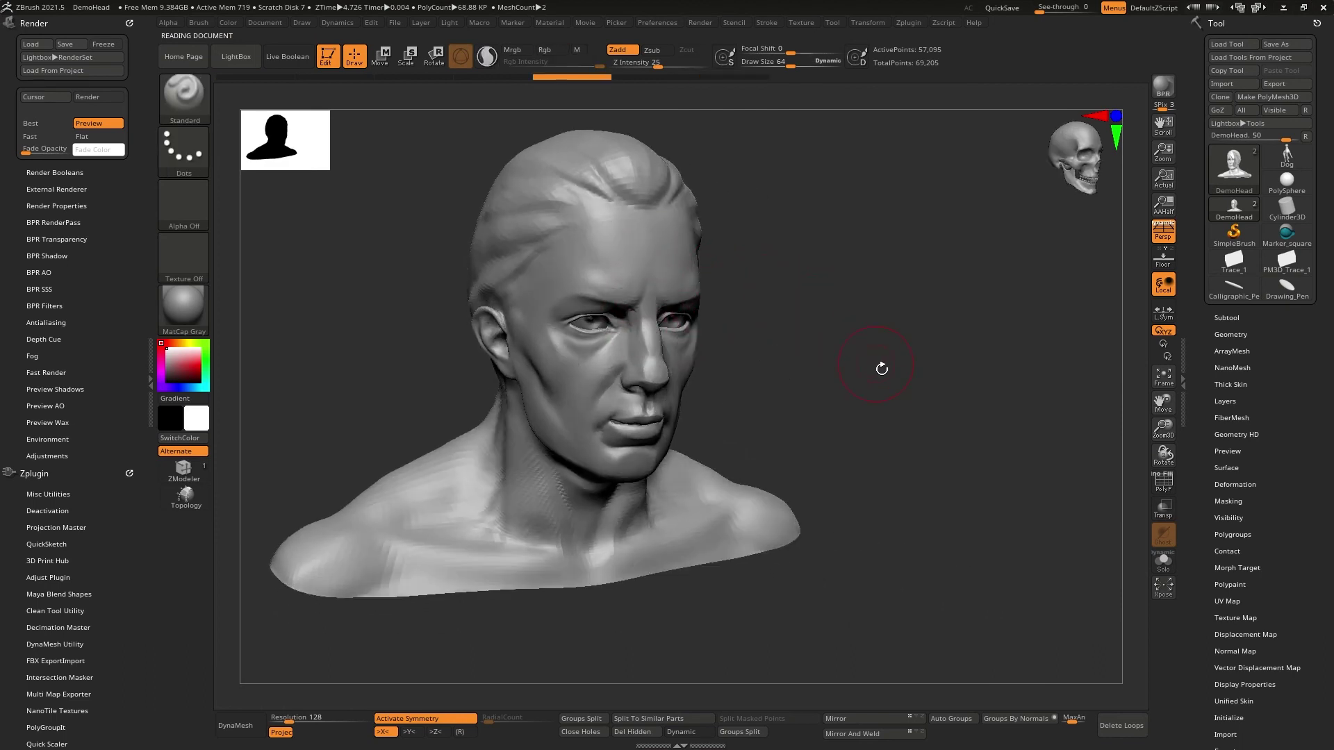
{"action": "mouse_move", "coordinate": [881, 369]}
{"action": "right_mouse_down", "text": "shift"}
{"action": "mouse_move", "coordinate": [859, 341]}
{"action": "mouse_move", "coordinate": [980, 358]}
{"action": "right_mouse_up", "text": "shift"}
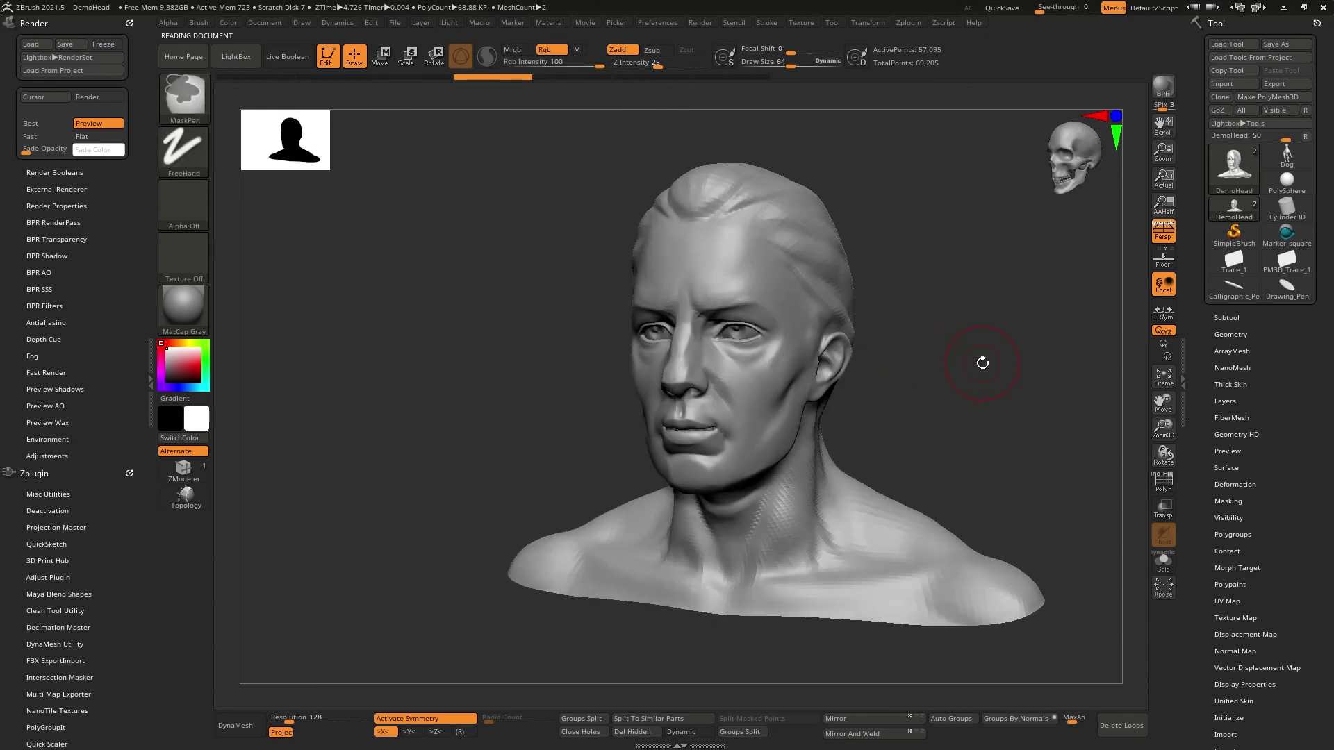
{"action": "key", "text": "ctrl"}
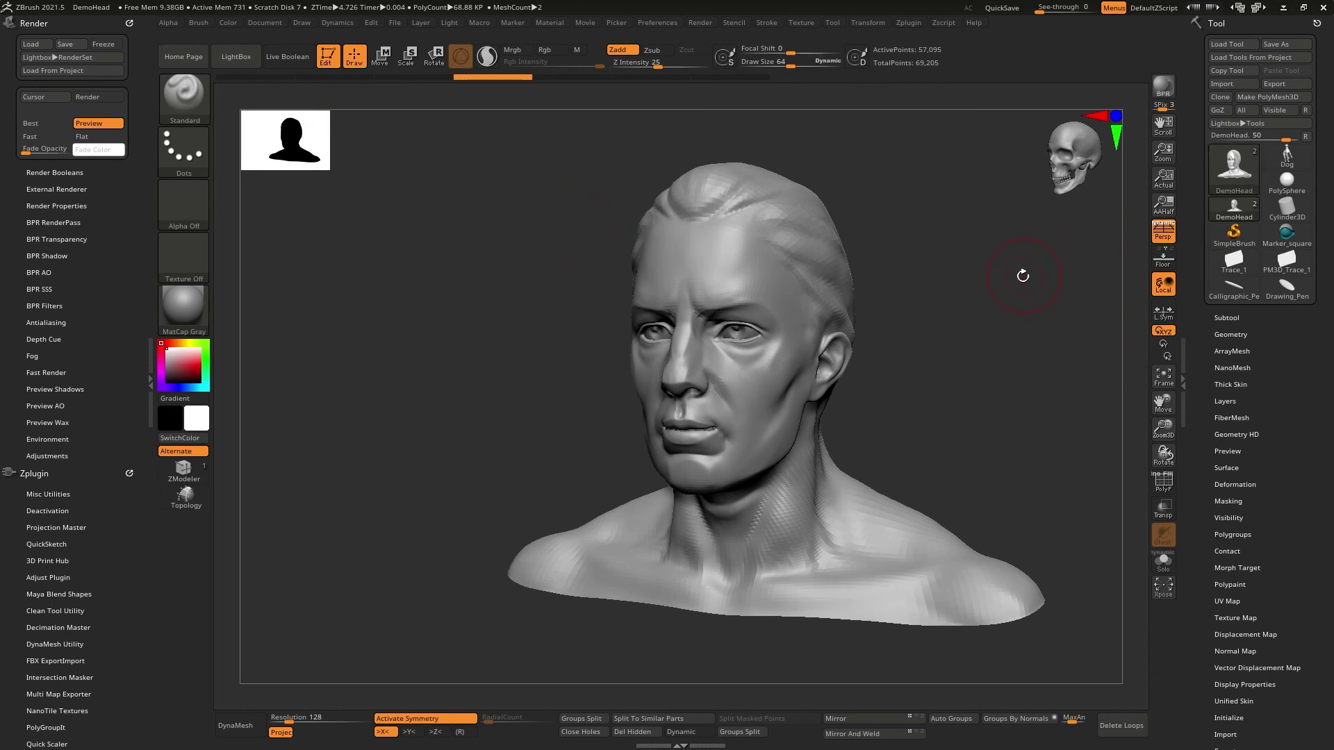
Step: Rotate the plain DemoHead to a left-facing three-quarter view, checking Document's PaintStop options midway
{"action": "left_click_drag", "start_coordinate": [1046, 279], "coordinate": [951, 295]}
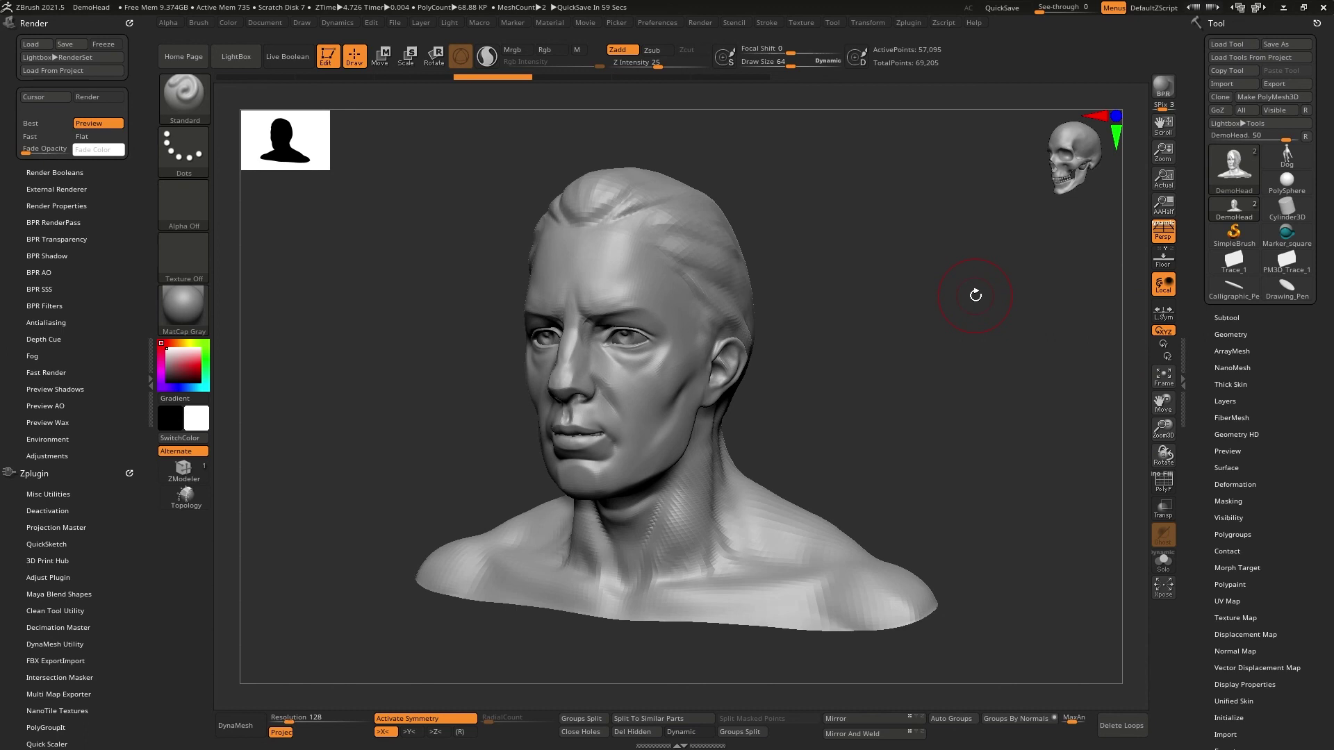
{"action": "left_click_drag", "start_coordinate": [920, 315], "coordinate": [861, 354]}
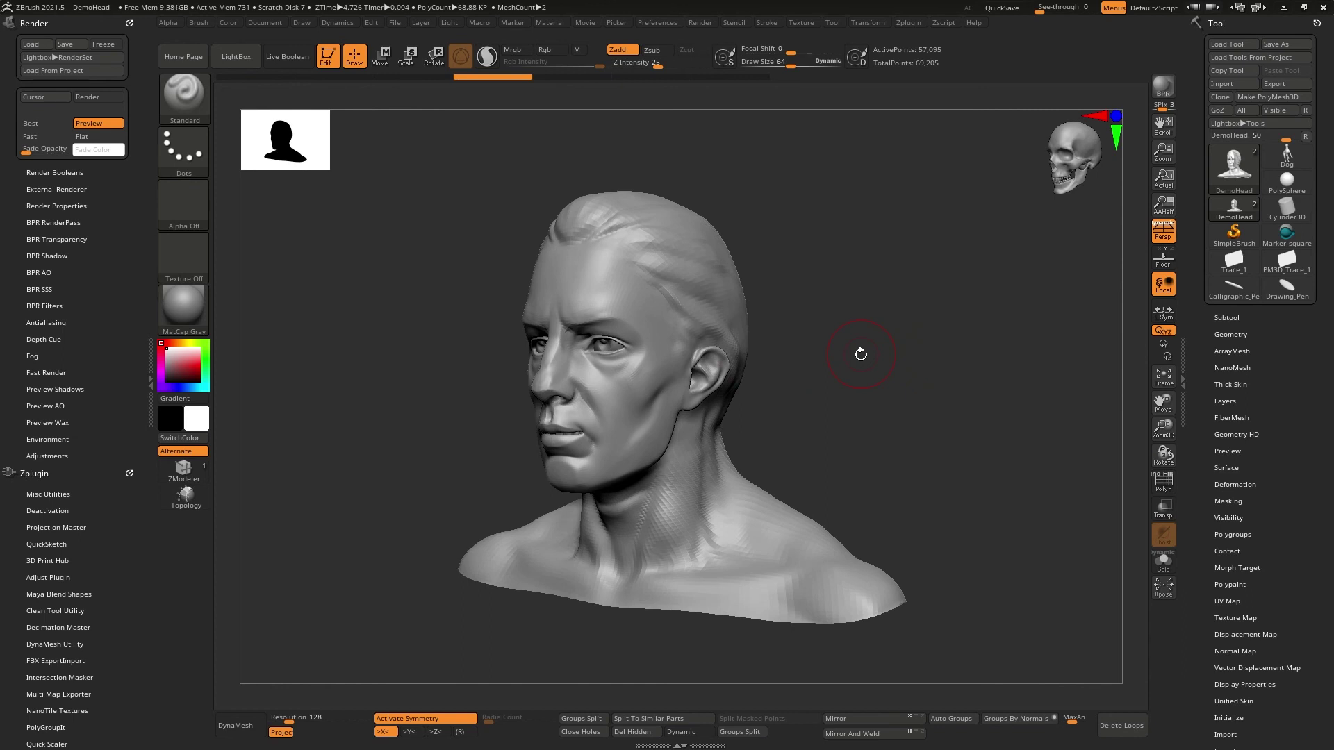
{"action": "left_click", "coordinate": [266, 23]}
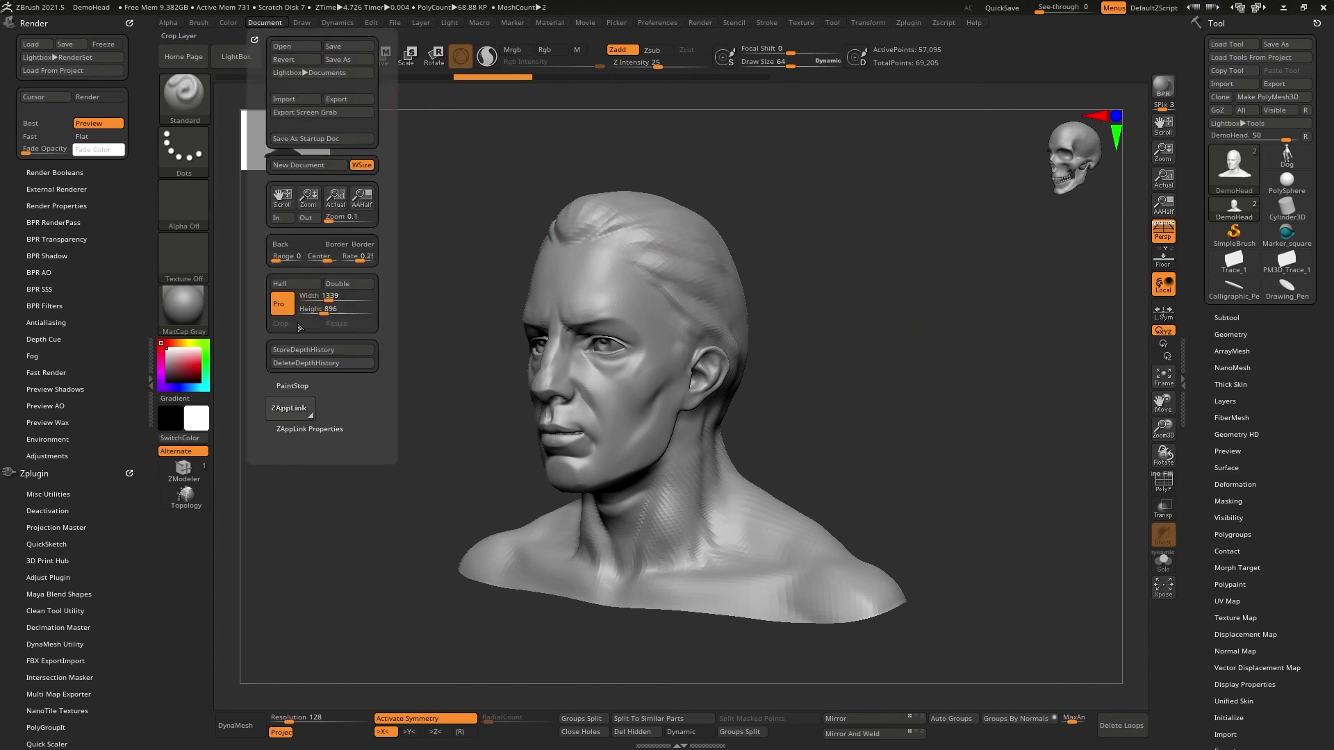
{"action": "left_click", "coordinate": [293, 387]}
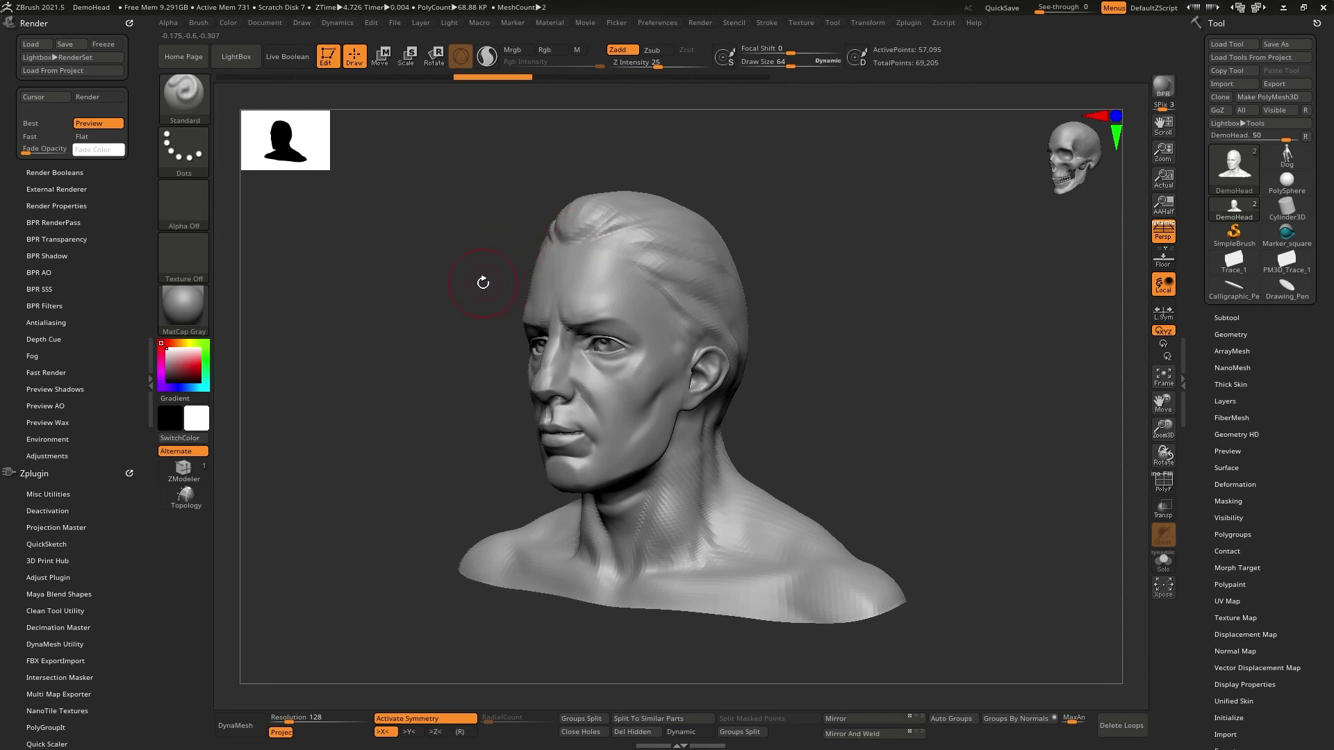
{"action": "left_click_drag", "start_coordinate": [490, 281], "coordinate": [568, 240]}
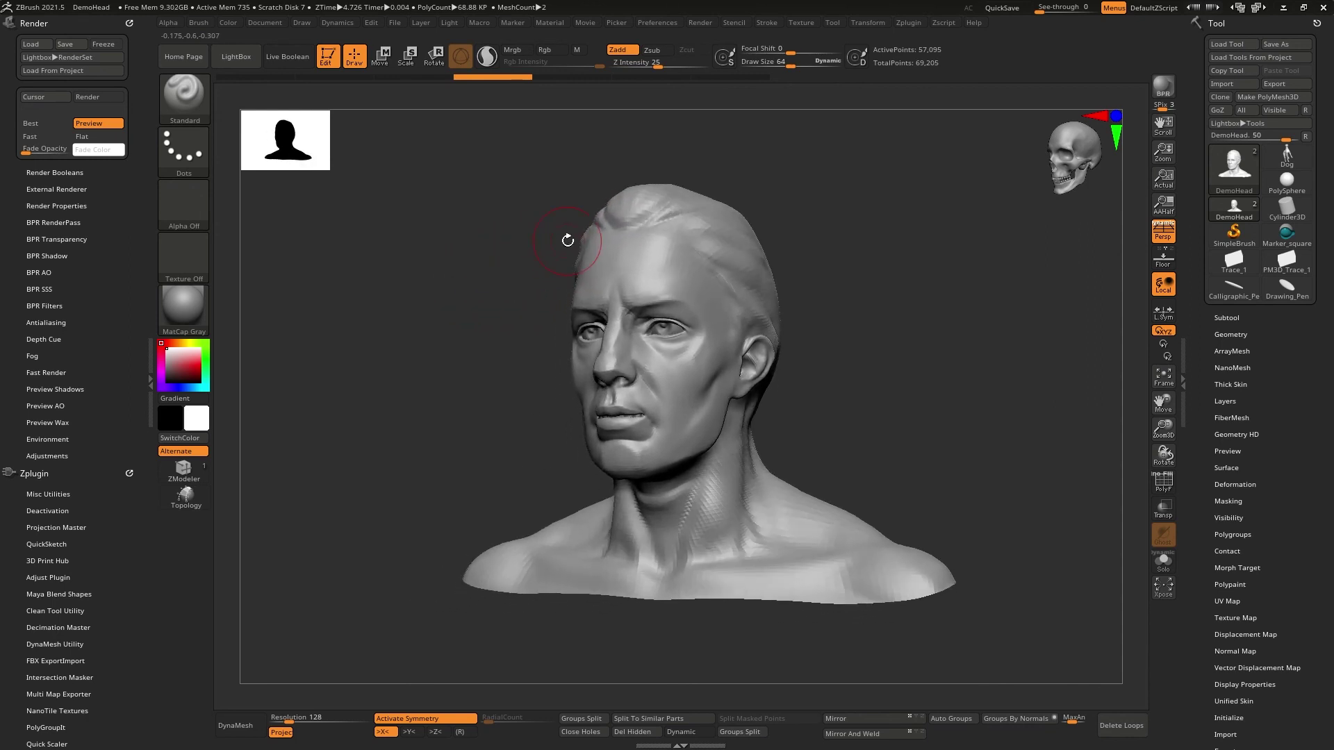